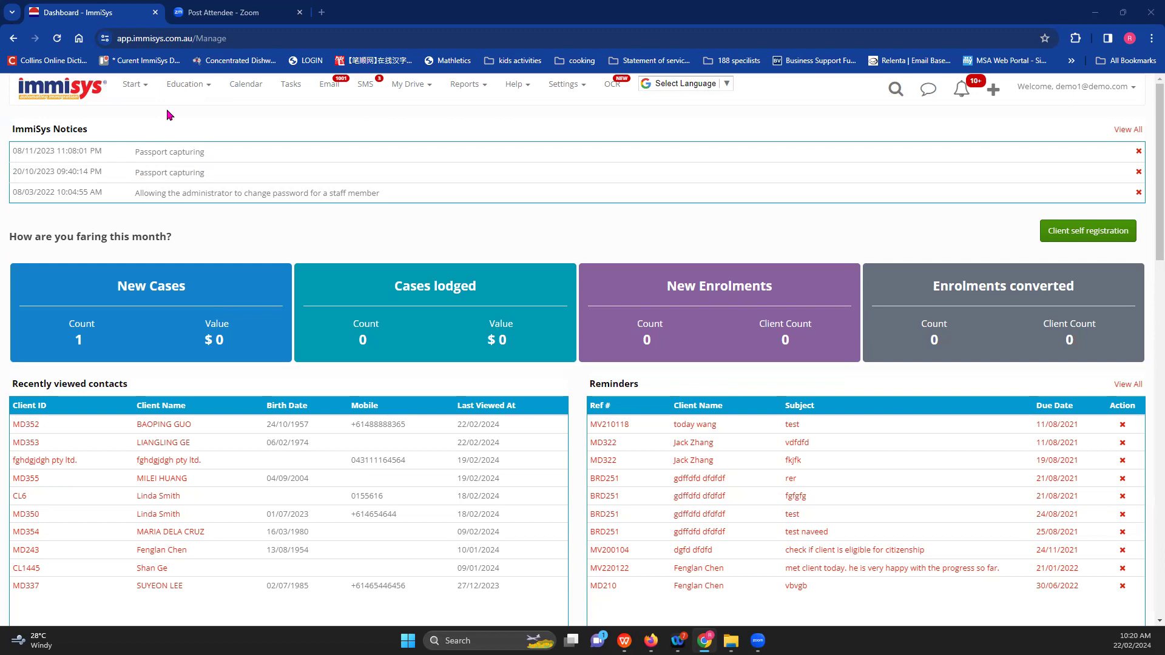
- Open the Cases list of 319 cases from the Start menu
click(133, 85)
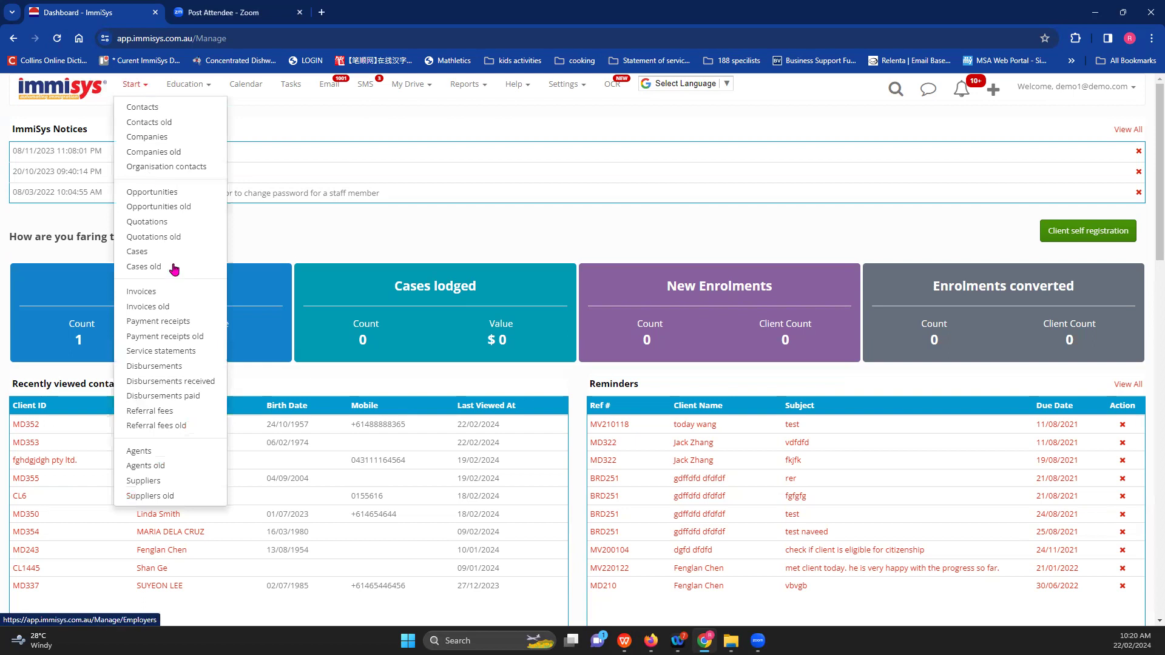
click(151, 252)
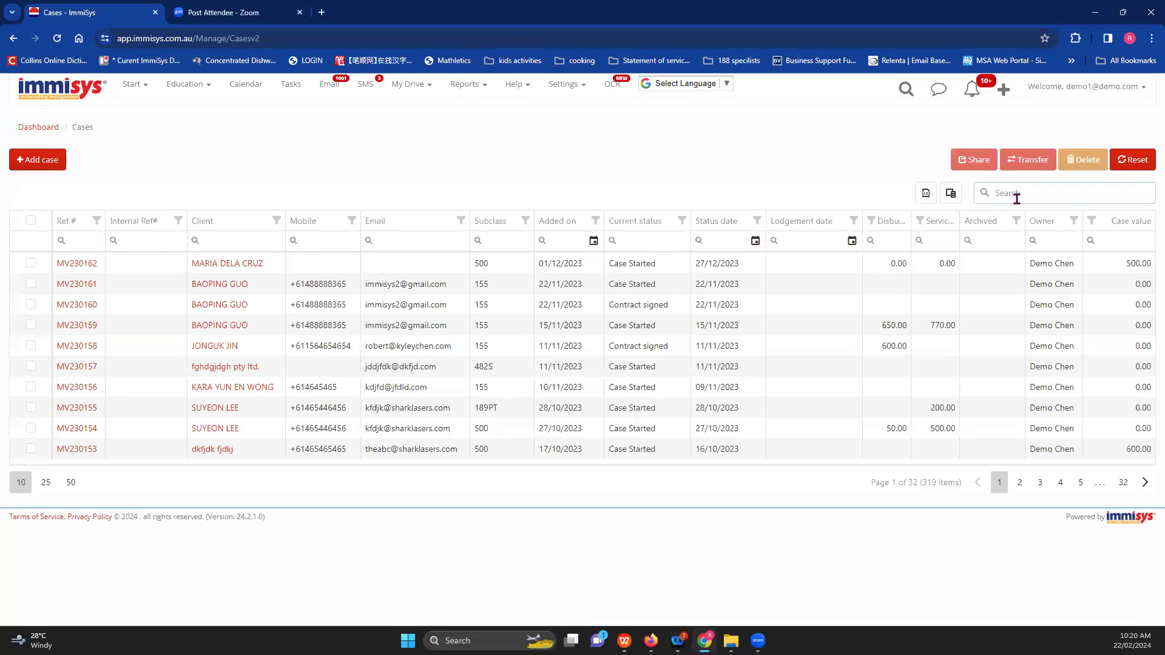
- Open the second case's Invoices tab and start a blank invoice with no billing items
click(73, 289)
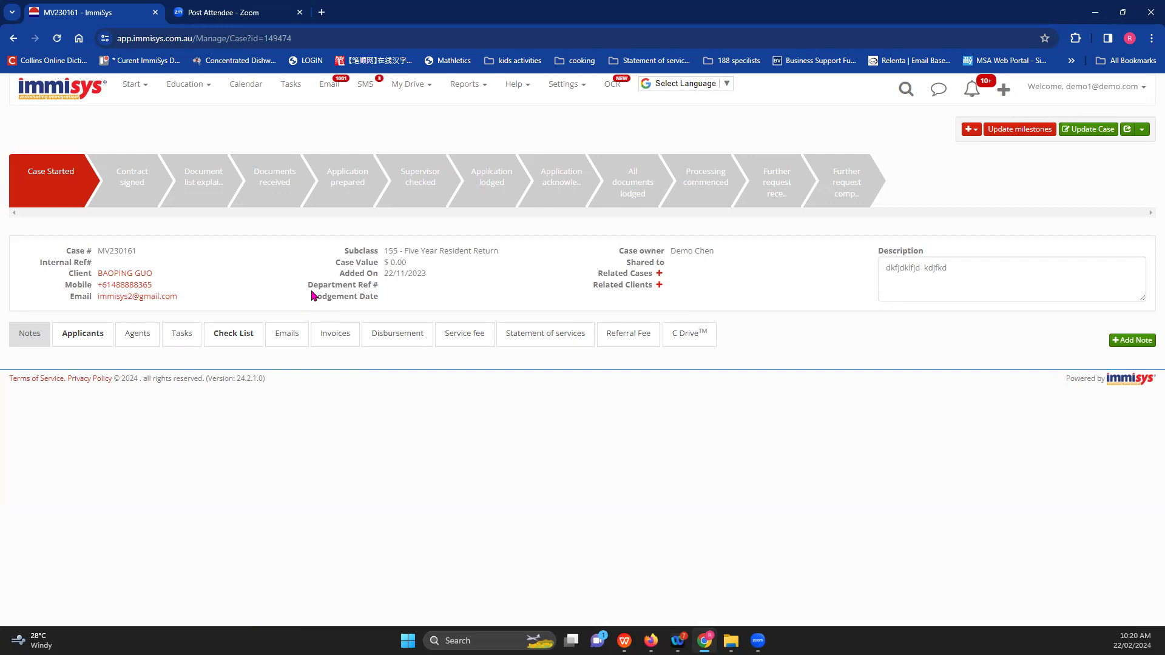
click(336, 340)
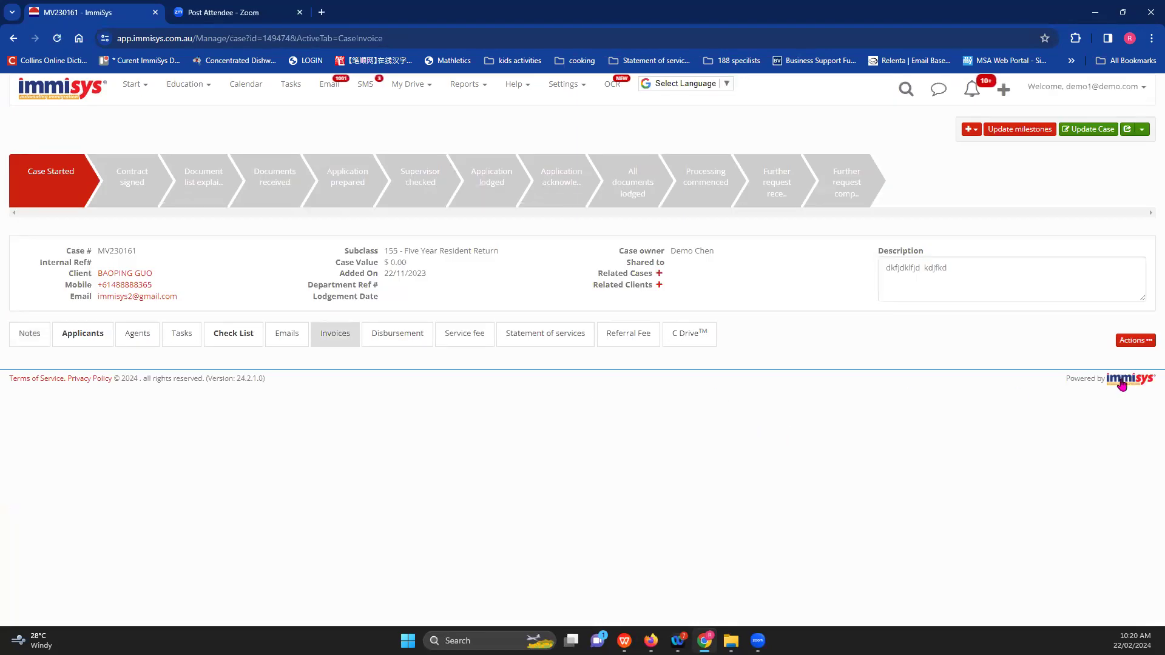
click(1144, 342)
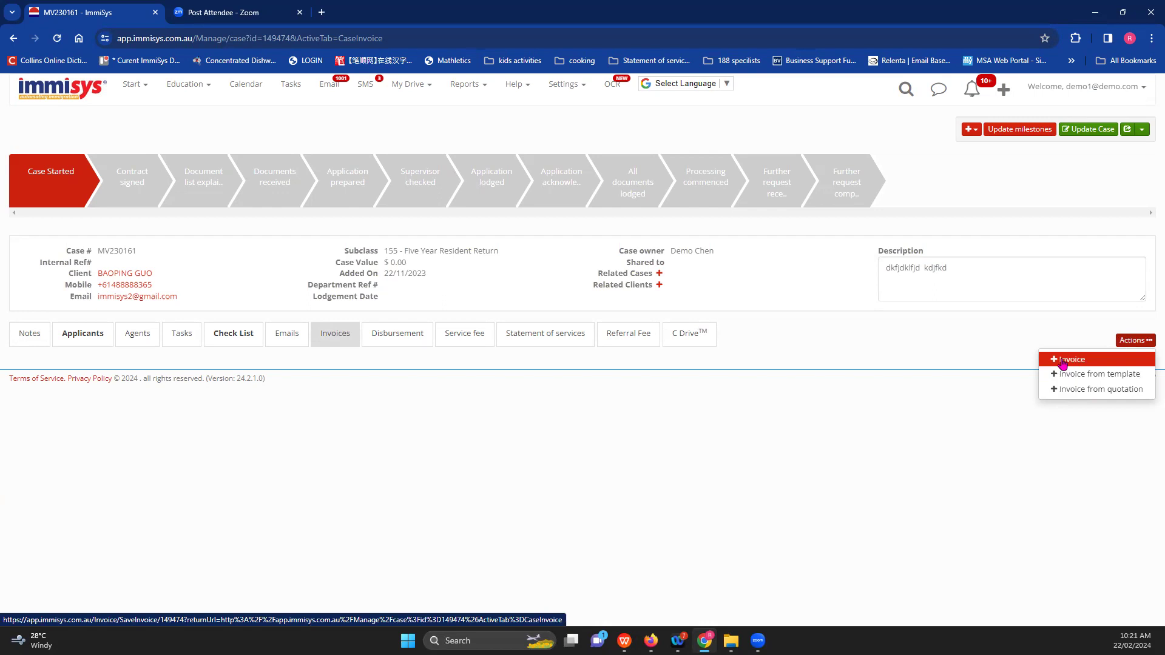
click(1064, 362)
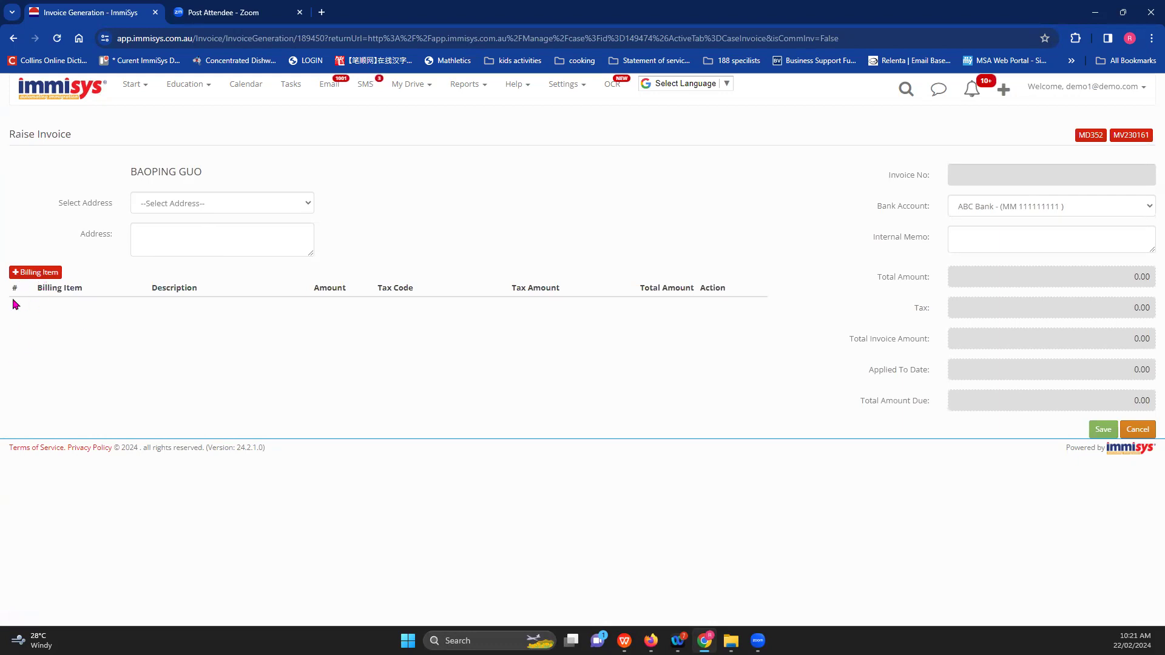
- Add a 350.00 Visa Service Fee item with GST, described as 'visa lodgment service'
click(29, 276)
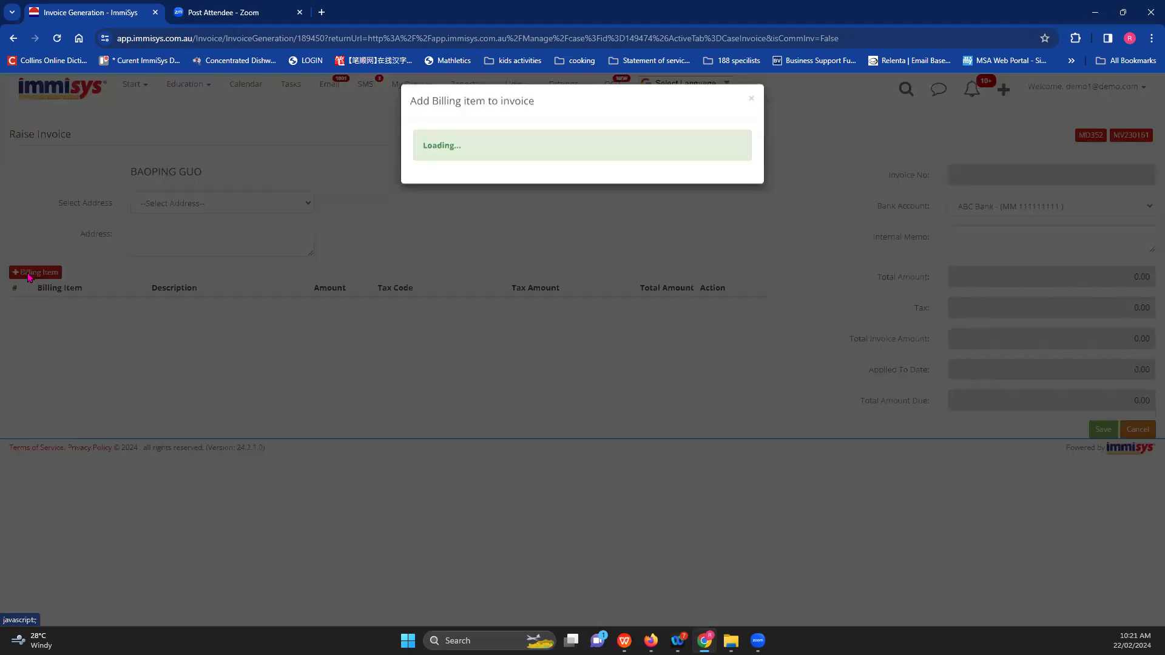
click(631, 151)
click(608, 167)
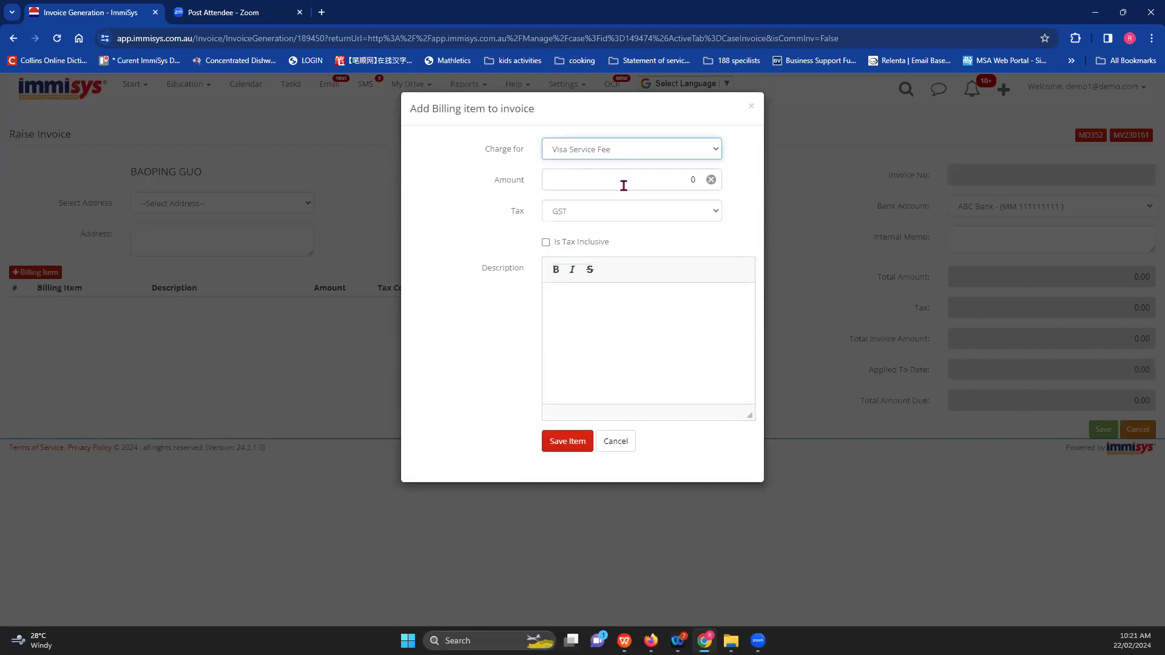
click(712, 180)
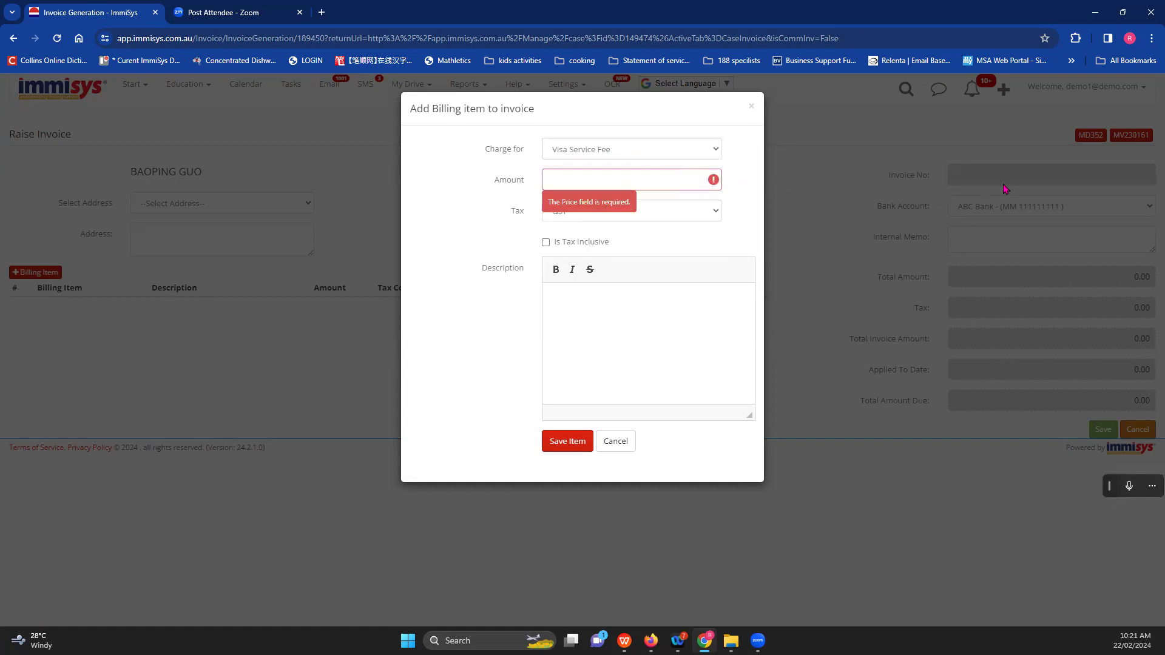
text(350)
click(656, 210)
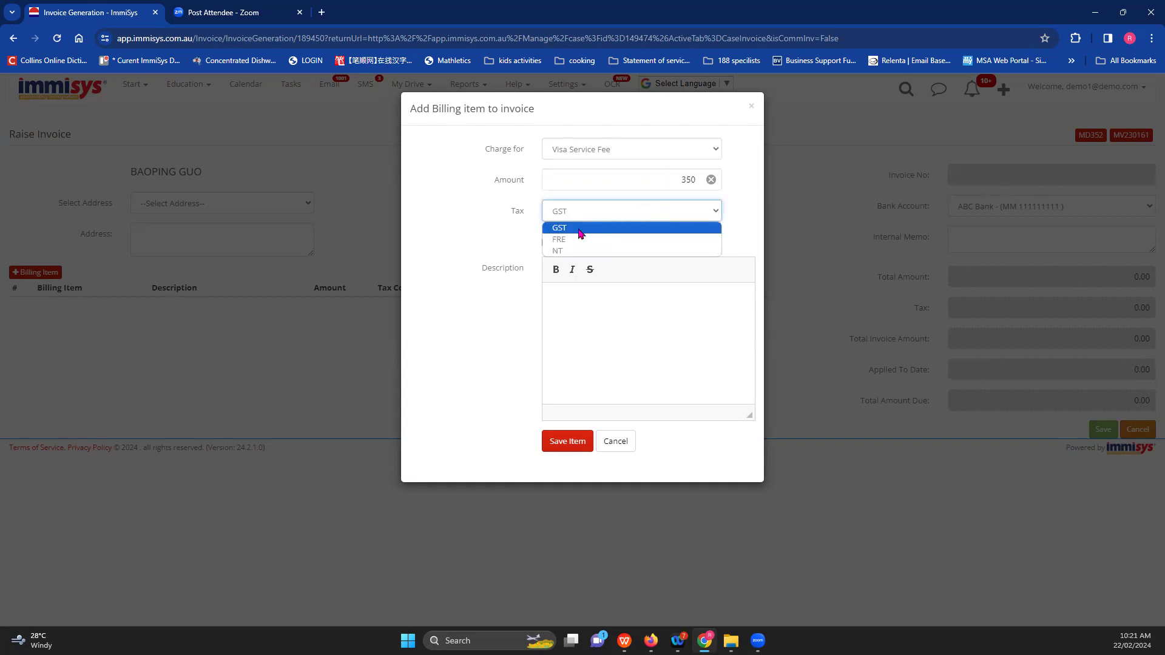
click(556, 232)
click(566, 304)
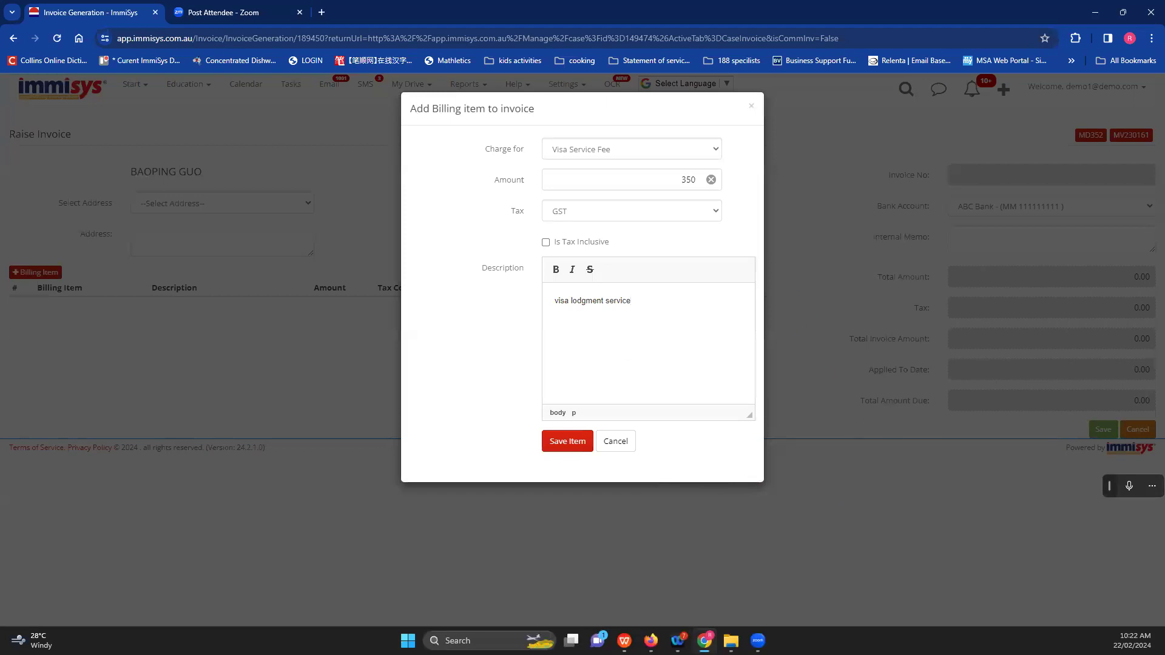
click(571, 447)
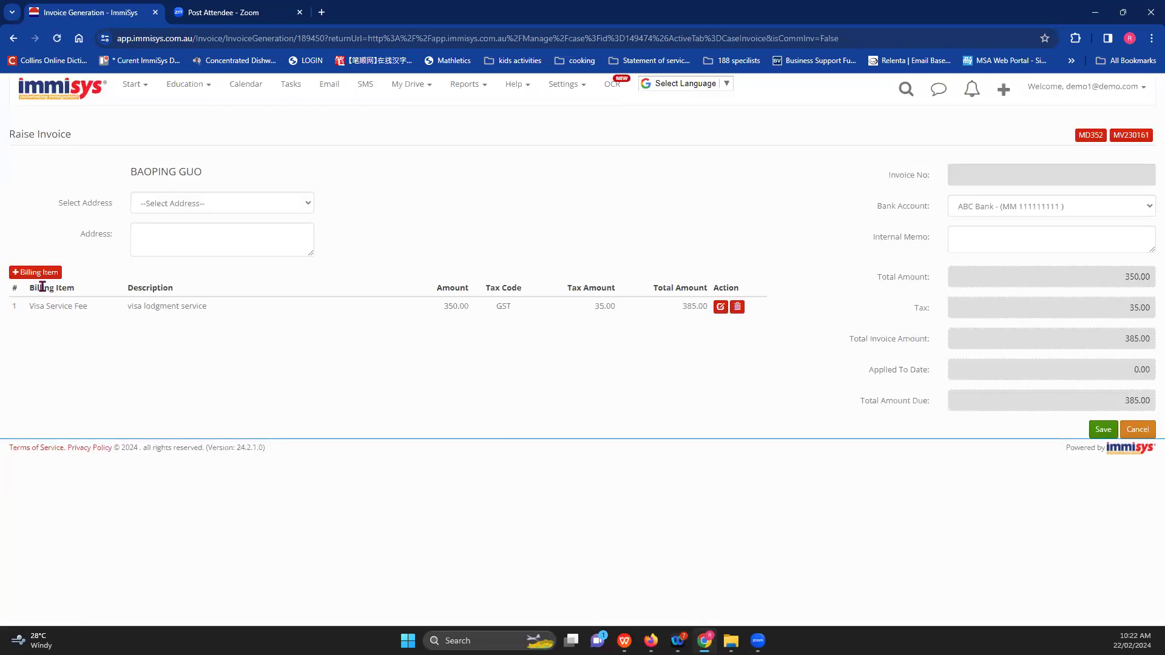
- Add a 560.00 Visa application fee item with NT tax, keeping the Immigration Department description
click(34, 272)
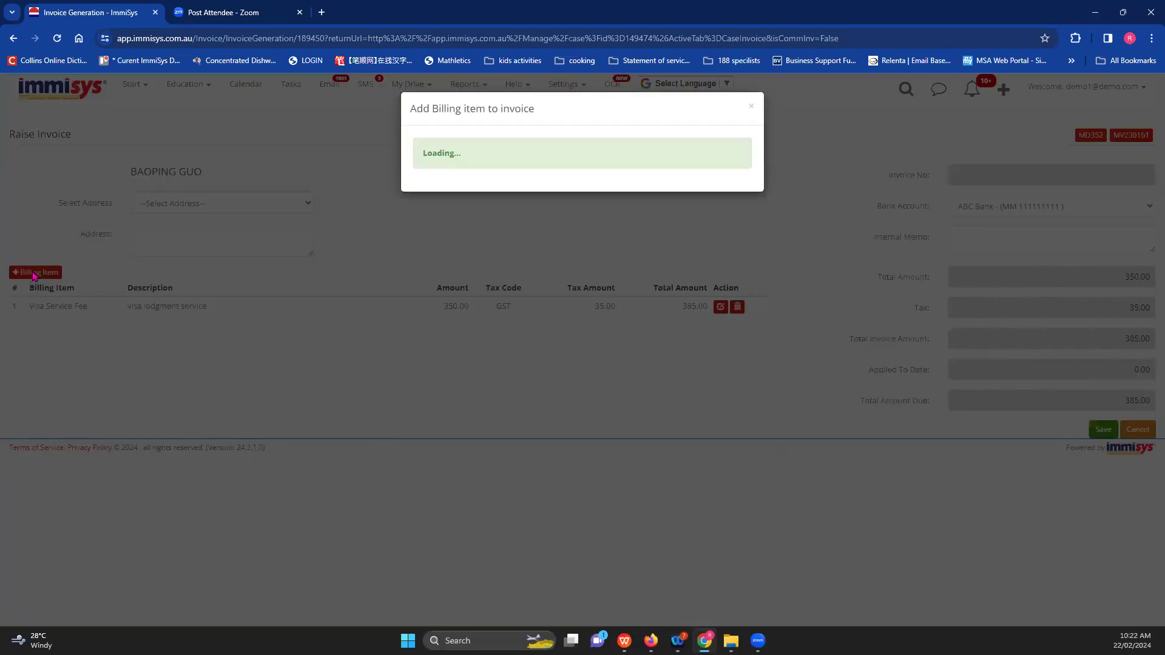
click(600, 149)
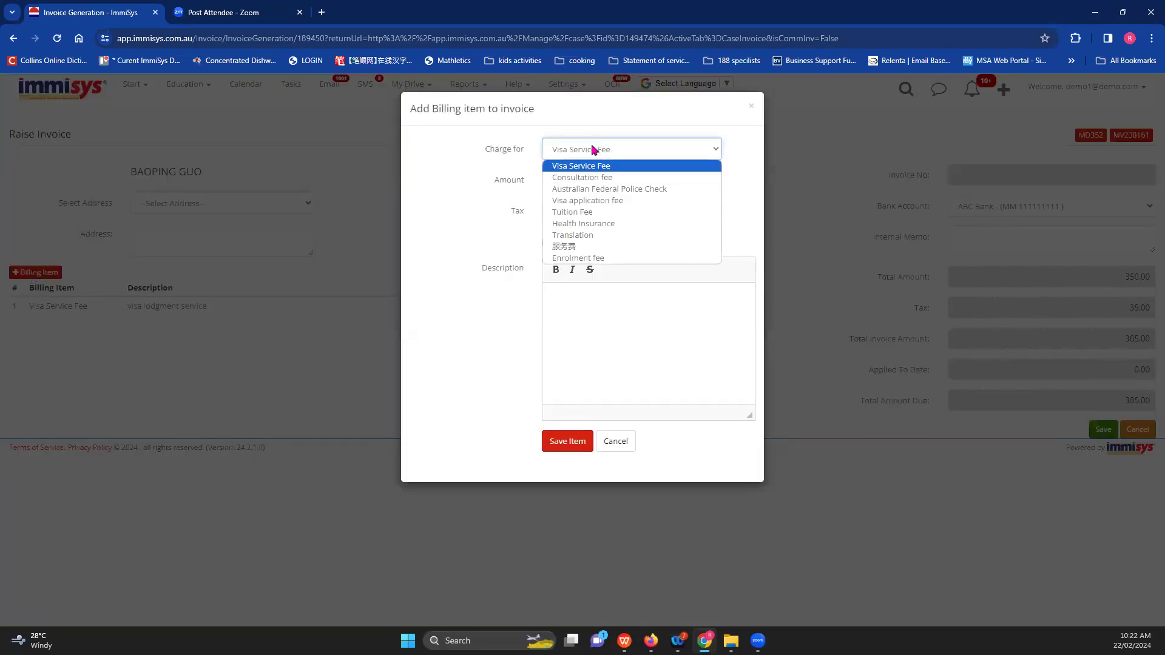
click(586, 202)
click(696, 183)
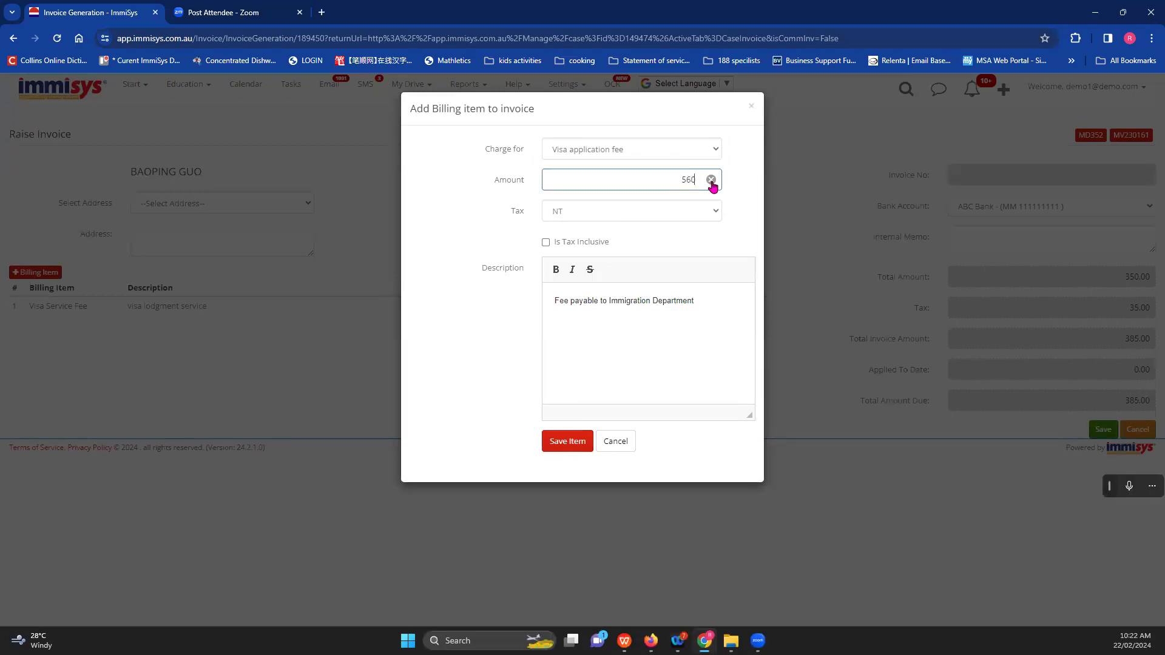
click(572, 214)
click(574, 218)
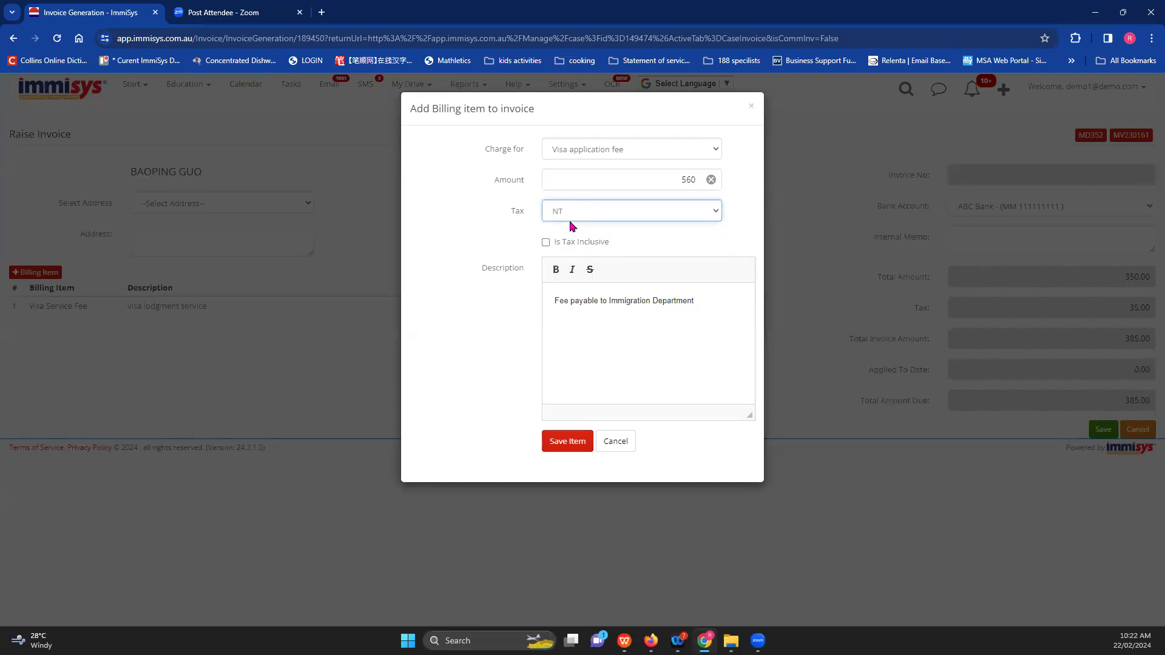
click(585, 326)
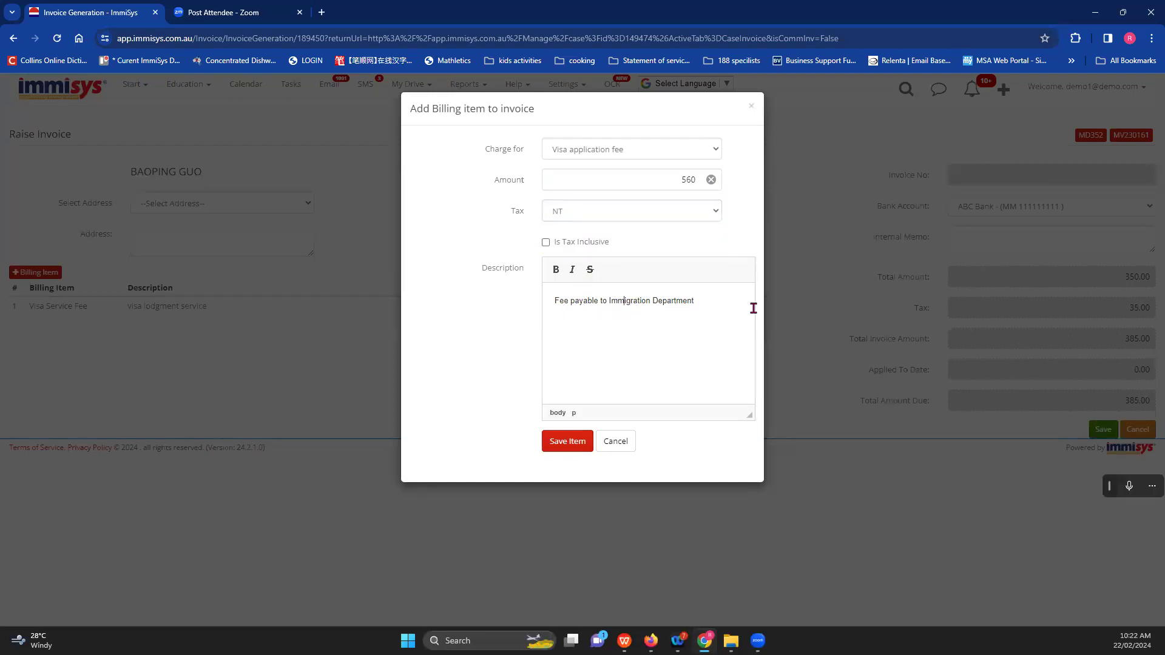
click(562, 443)
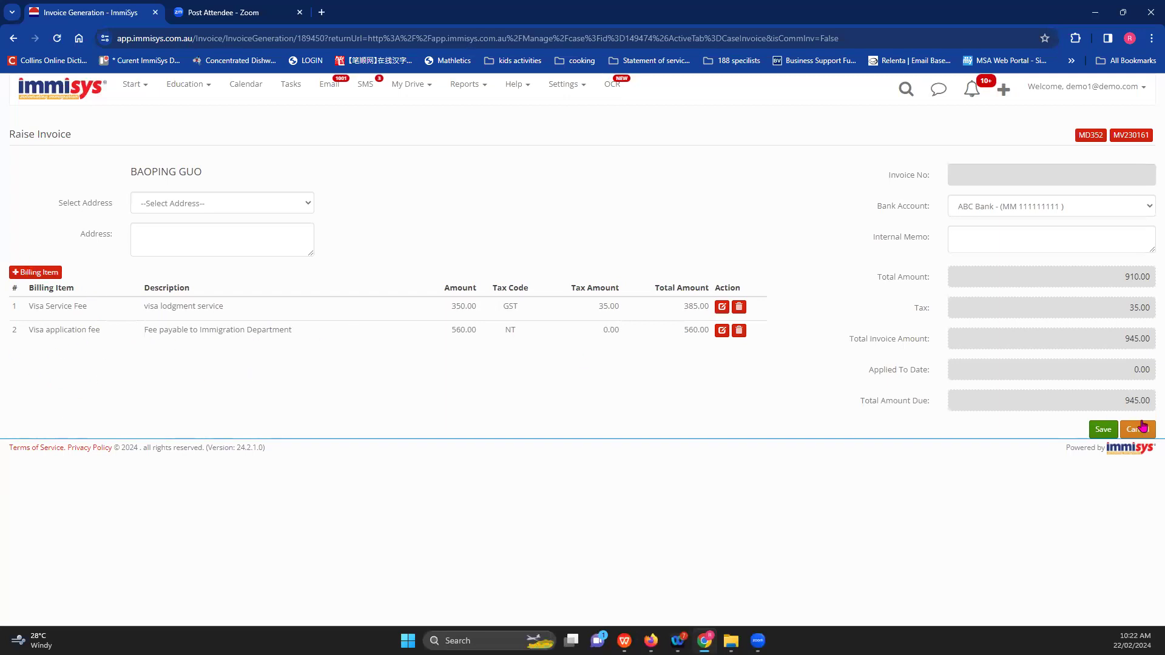
- Save the 945.00 invoice to assign its number, then generate its PDF
click(1101, 431)
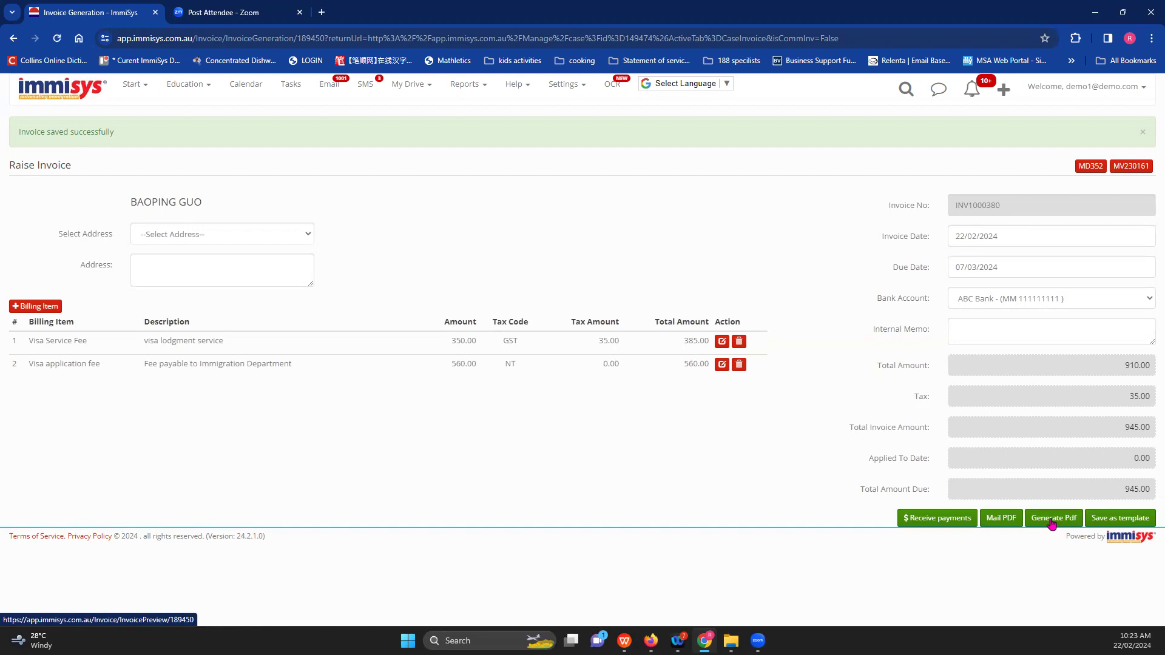
click(1052, 521)
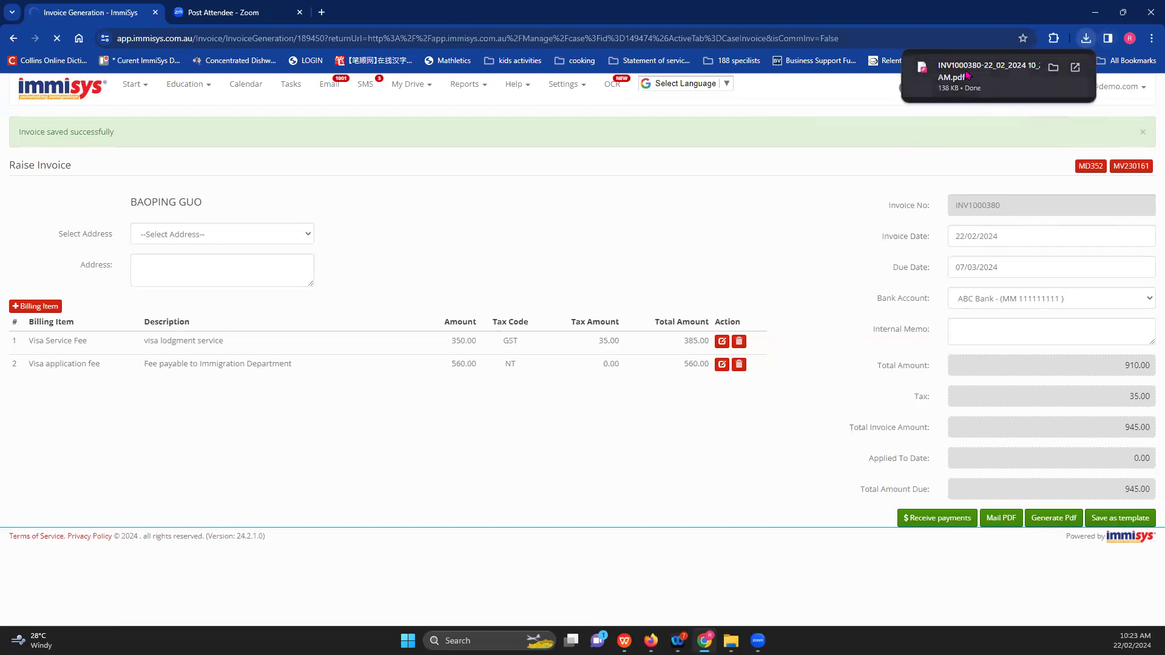
- View the downloaded Tax Invoice PDF showing $945.00 due, then return to the invoice tab
click(981, 87)
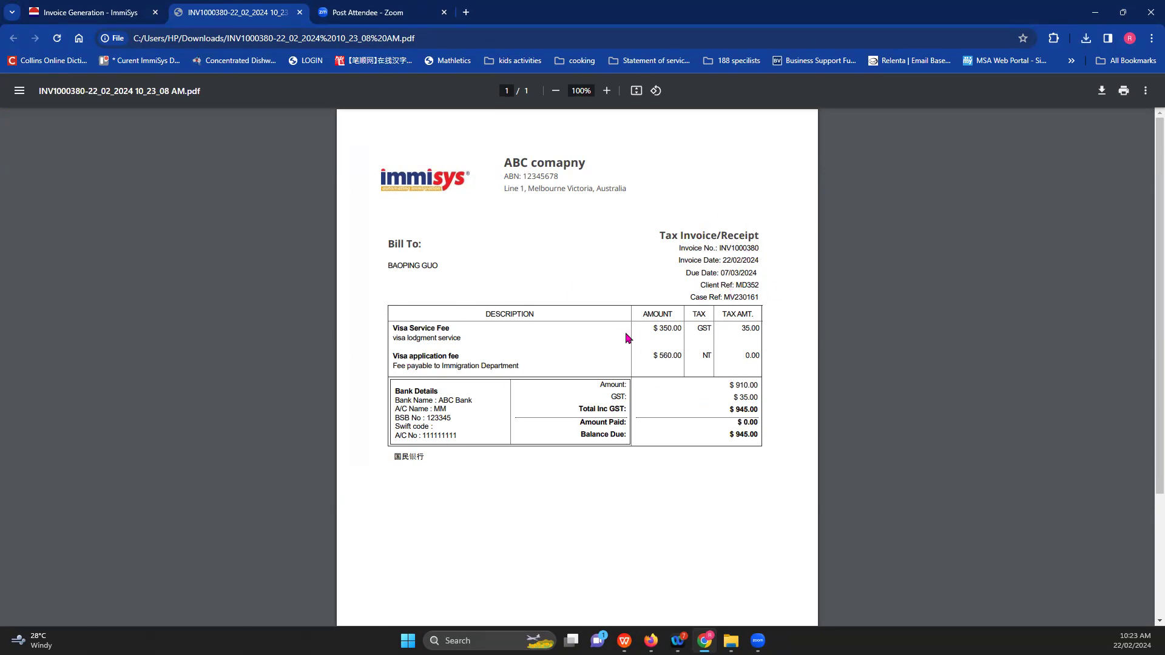
click(109, 13)
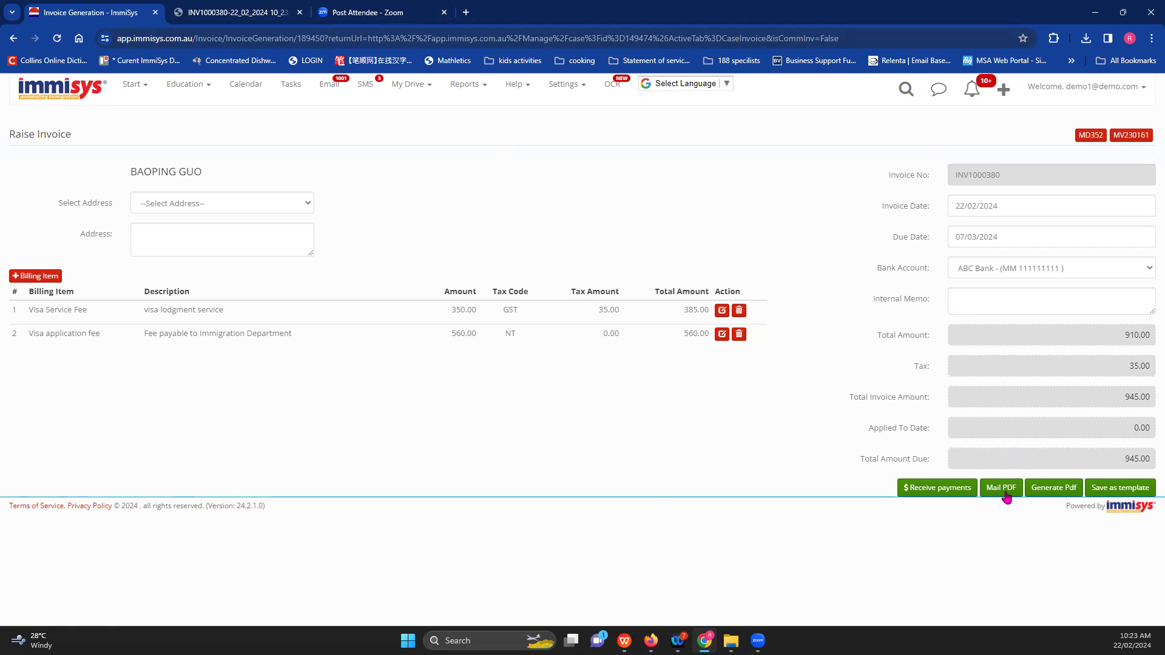
click(1005, 494)
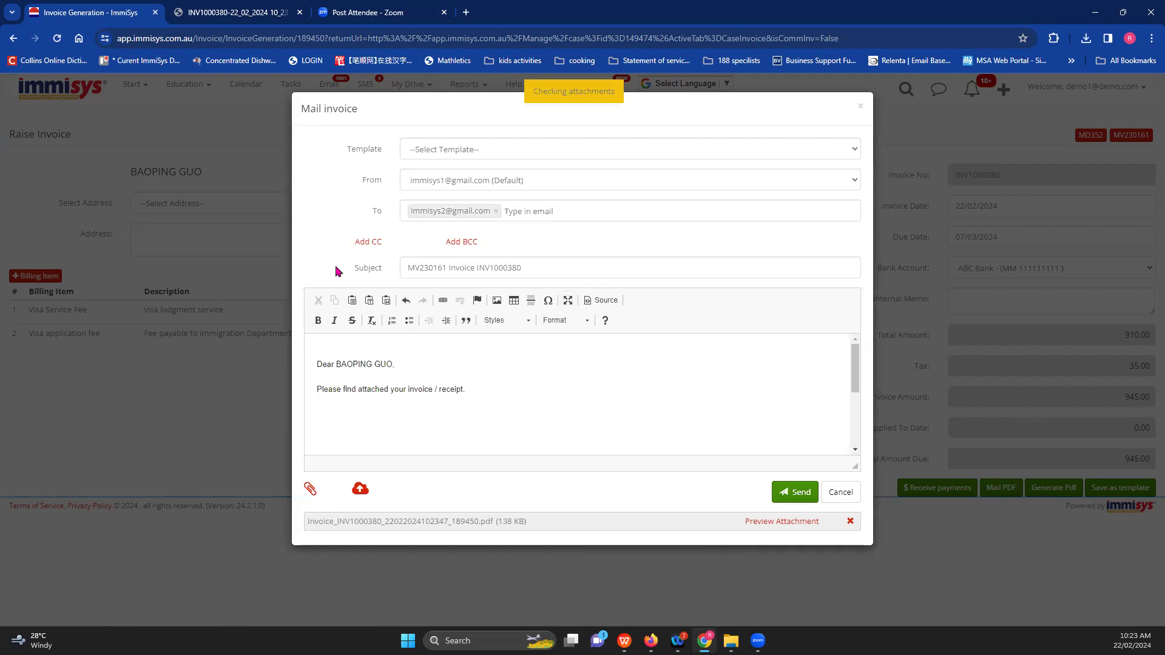
scroll(486, 364, down, 5)
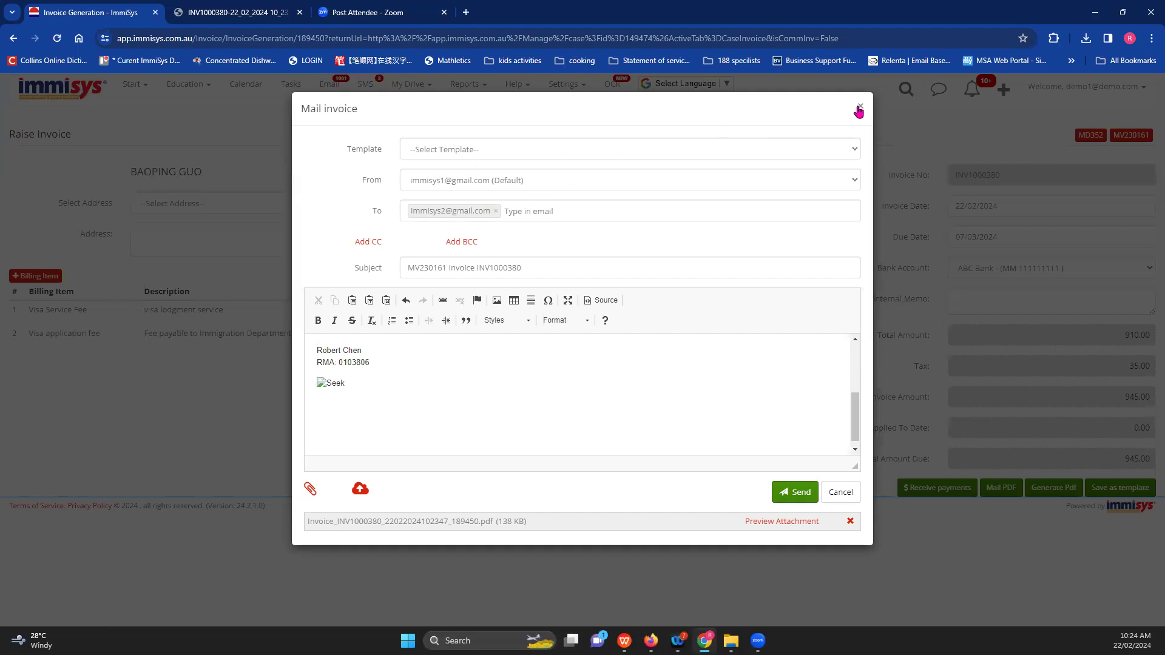
click(859, 107)
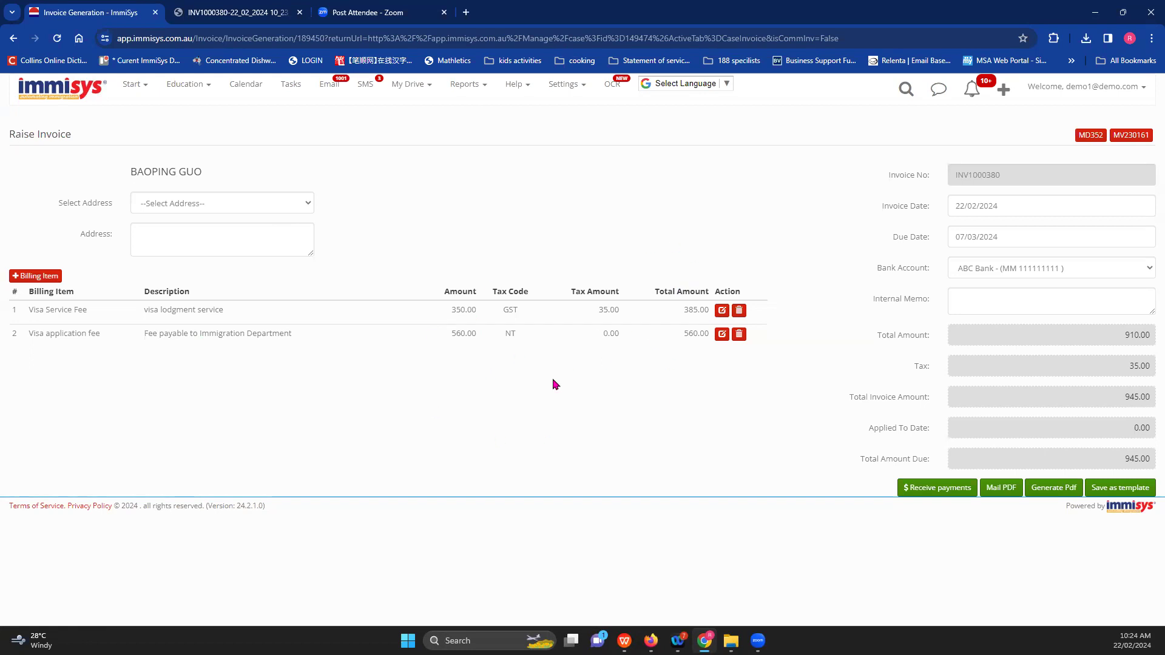
- Save the invoice as a template named 'invoice for 485'
click(1114, 492)
click(348, 170)
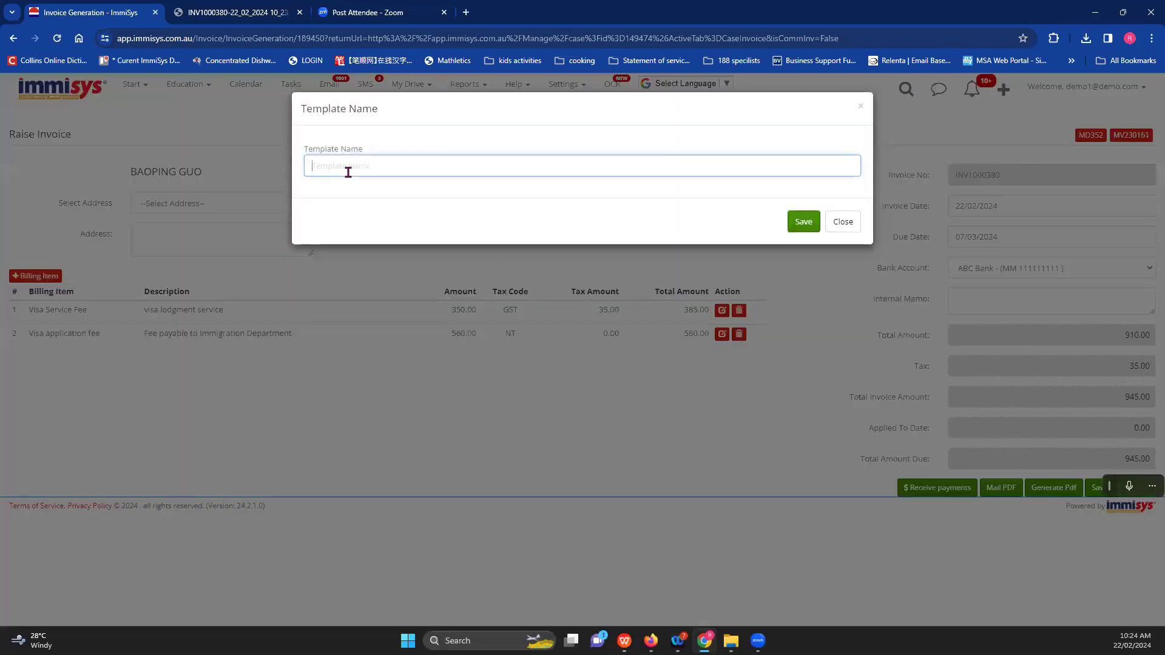
text(I)
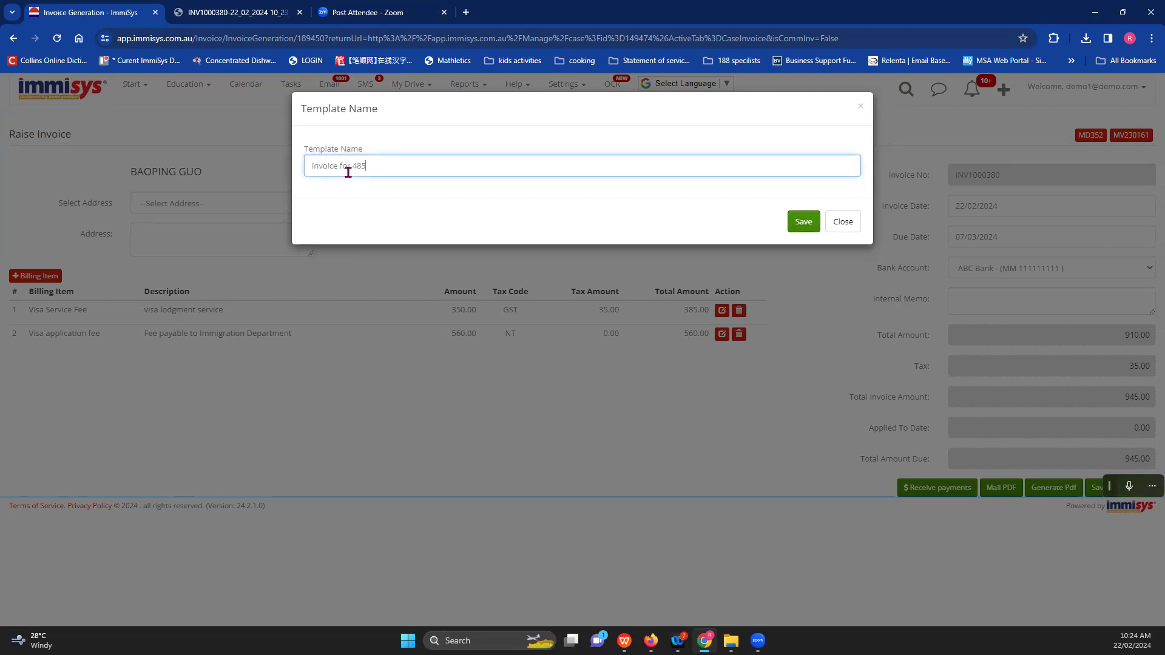
click(803, 227)
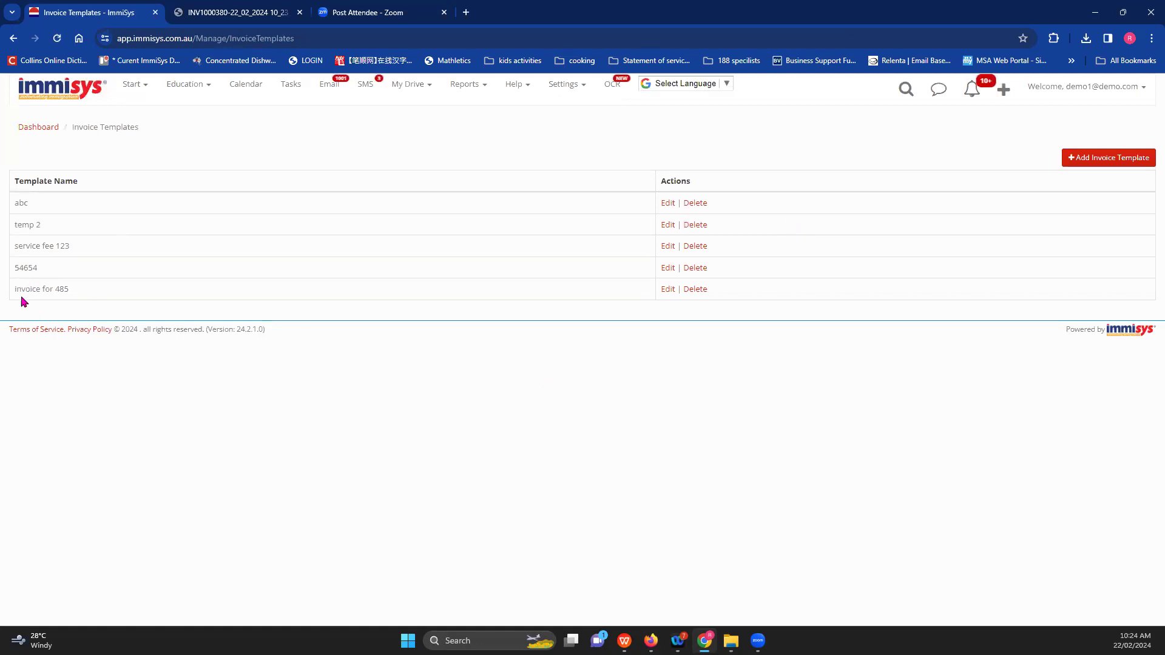
- Go back from the template list to the Raise Invoice page and close the invoice PDF tab
drag(16, 289, 105, 287)
click(13, 39)
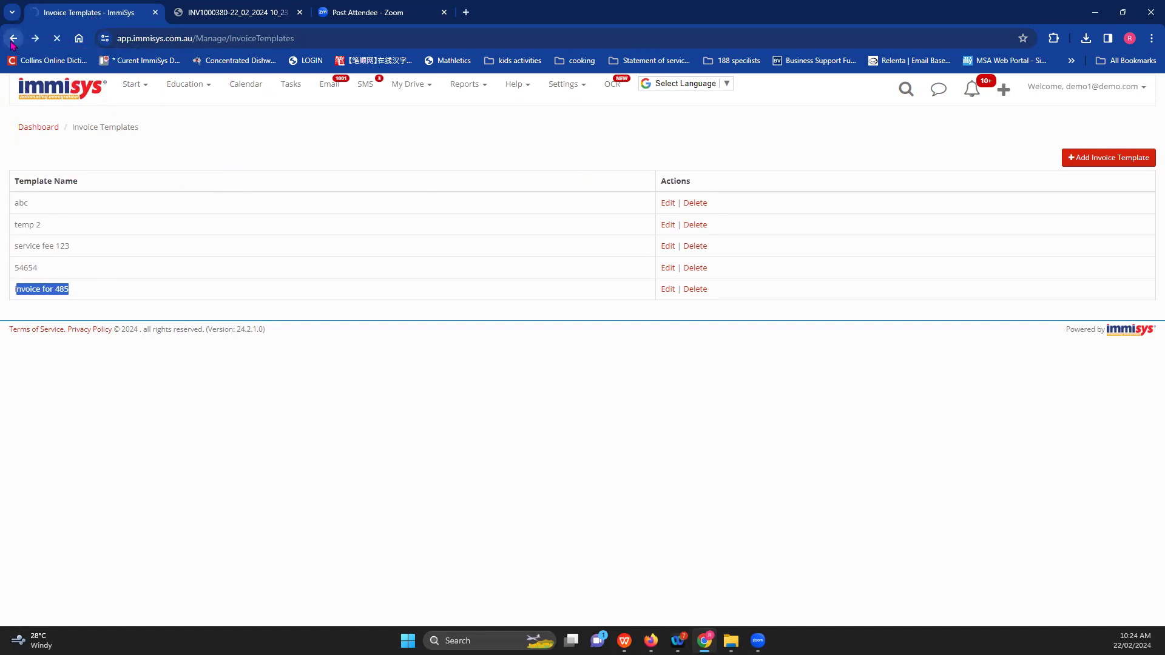
click(216, 13)
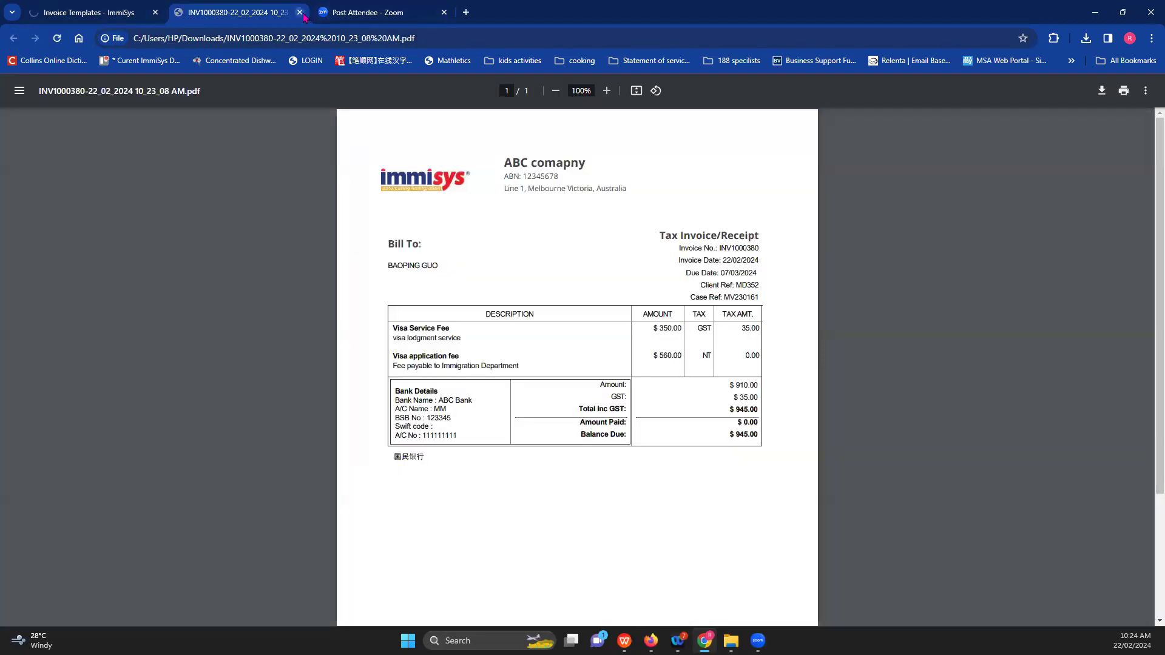
click(299, 13)
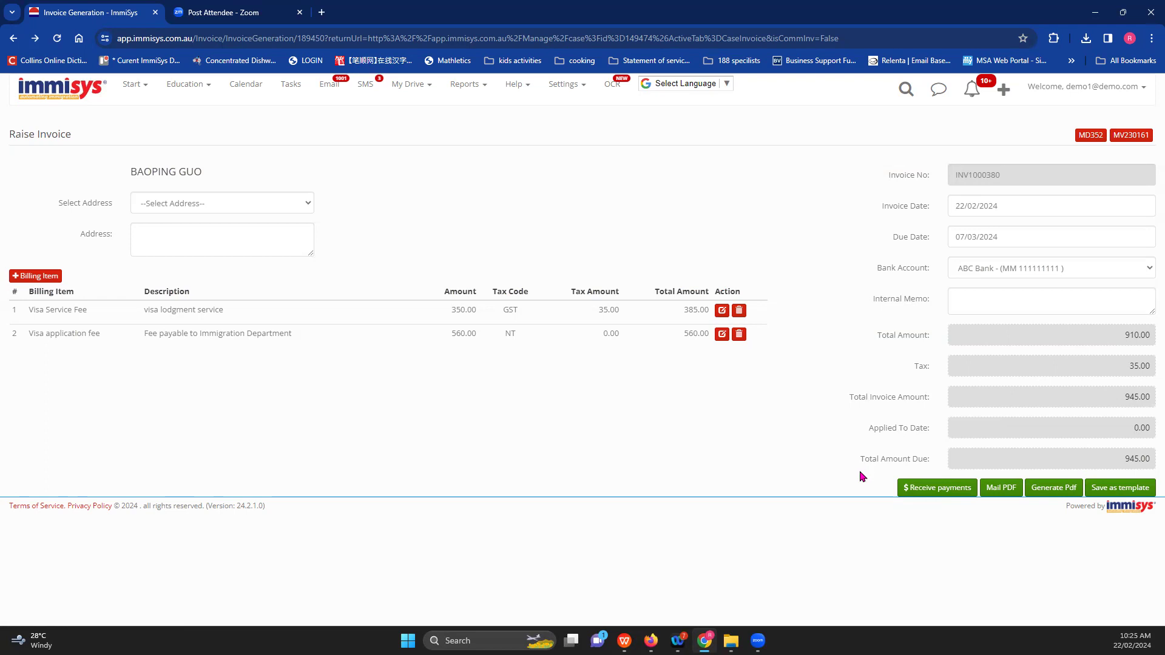
- Save a 150.00 bank-transfer payment receipt into the CBA bank account
click(937, 494)
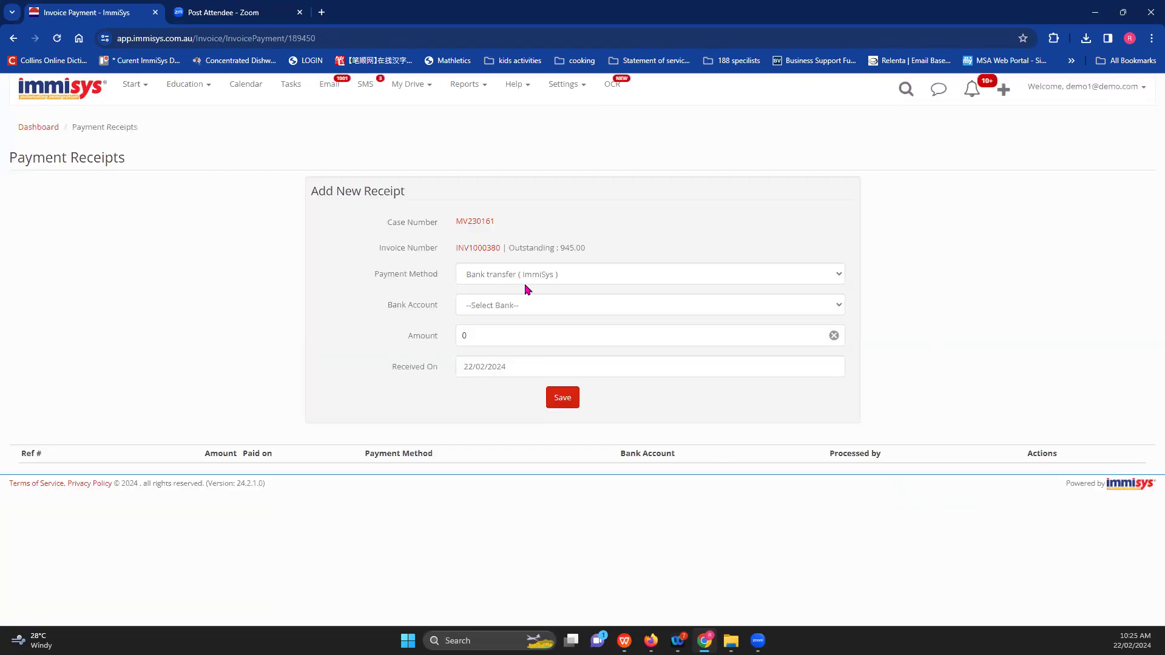
click(523, 276)
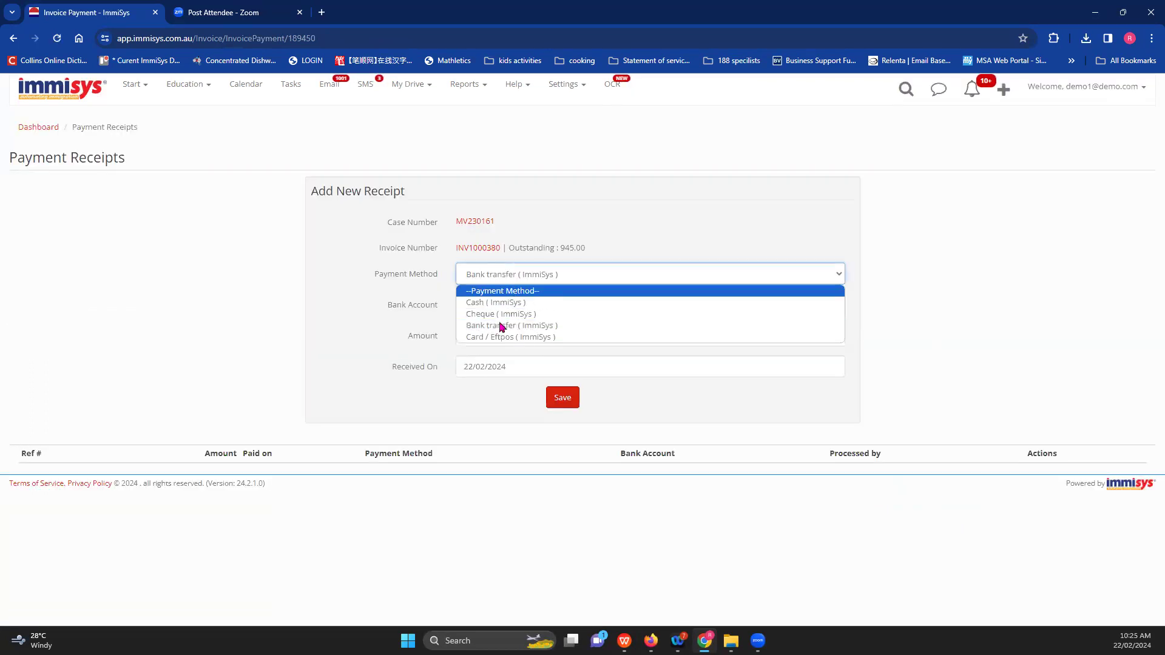
click(519, 277)
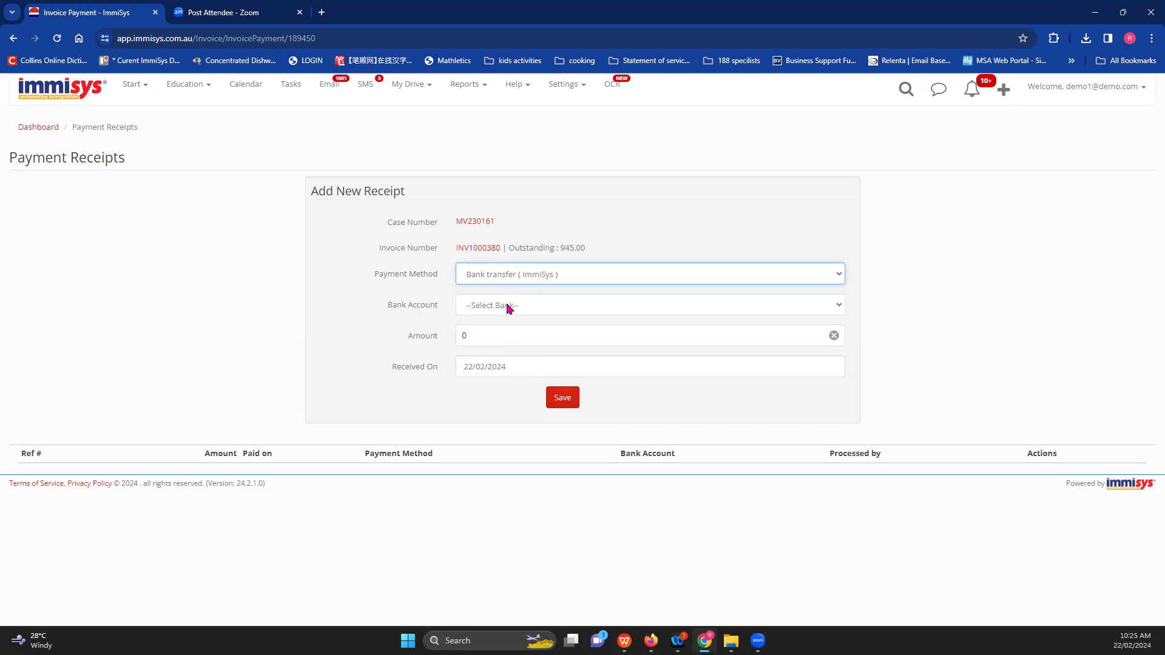
click(510, 306)
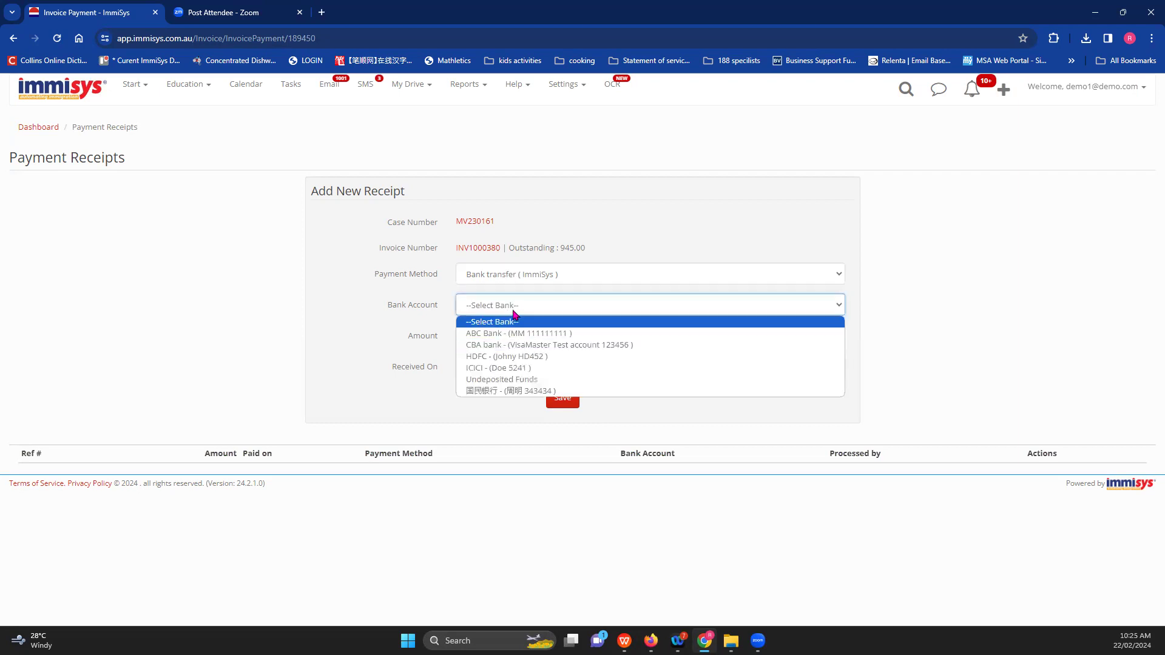
click(513, 345)
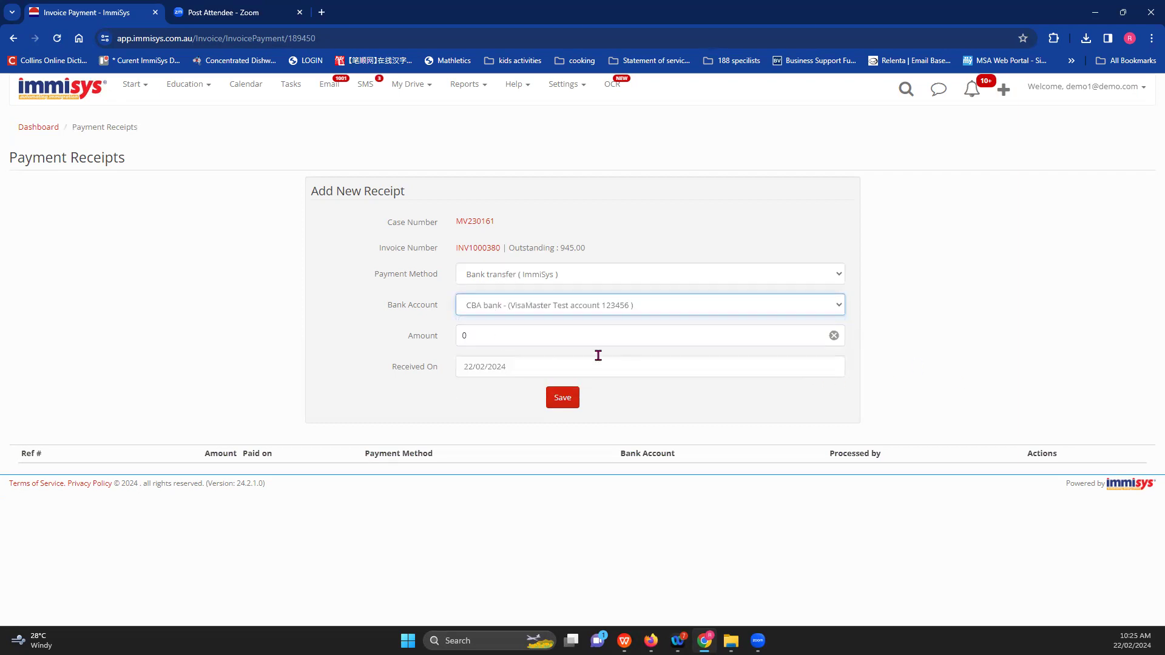
click(550, 339)
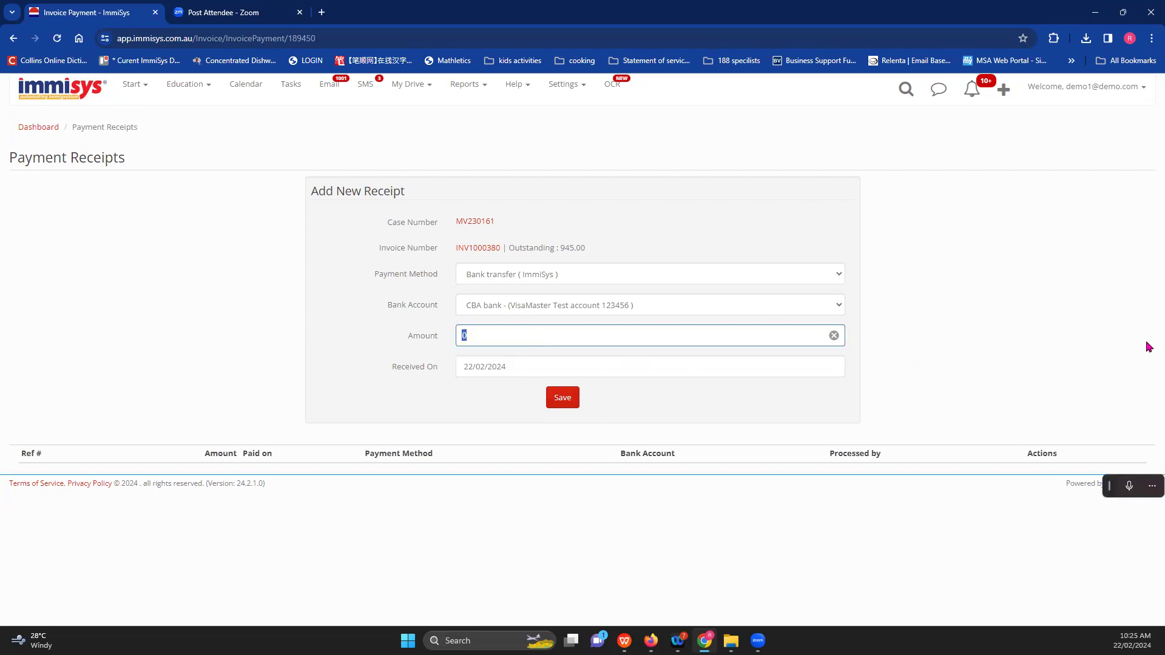
click(565, 404)
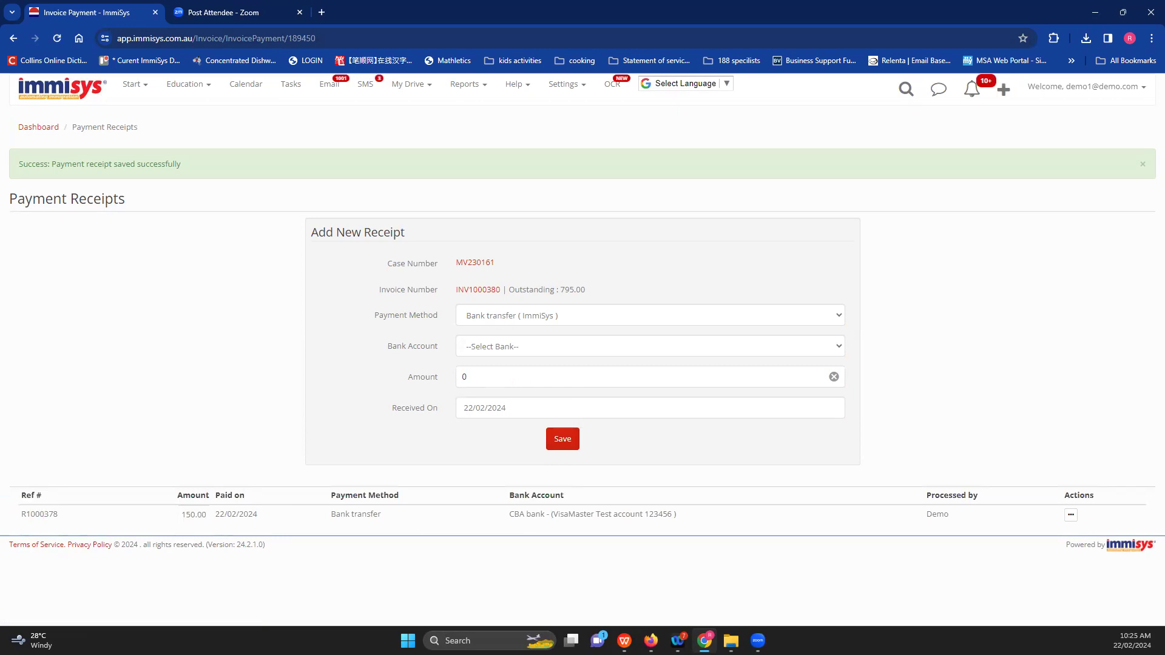
- Inspect the new receipt's reference and its actions menu, then dismiss the menu
drag(17, 520, 68, 520)
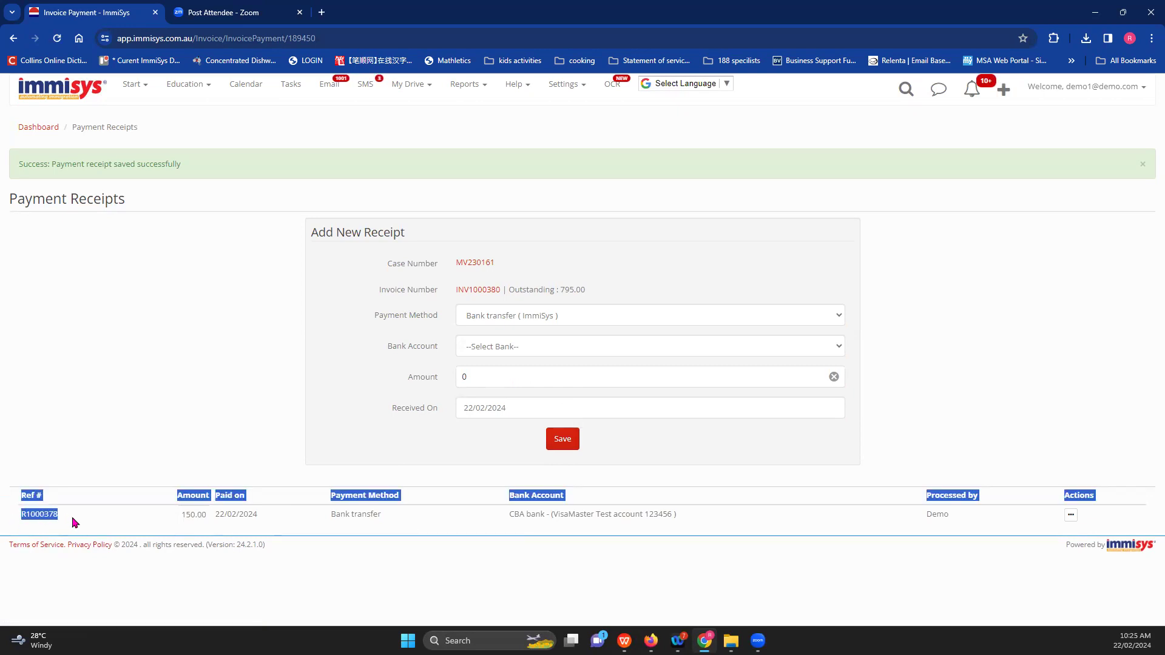
click(938, 569)
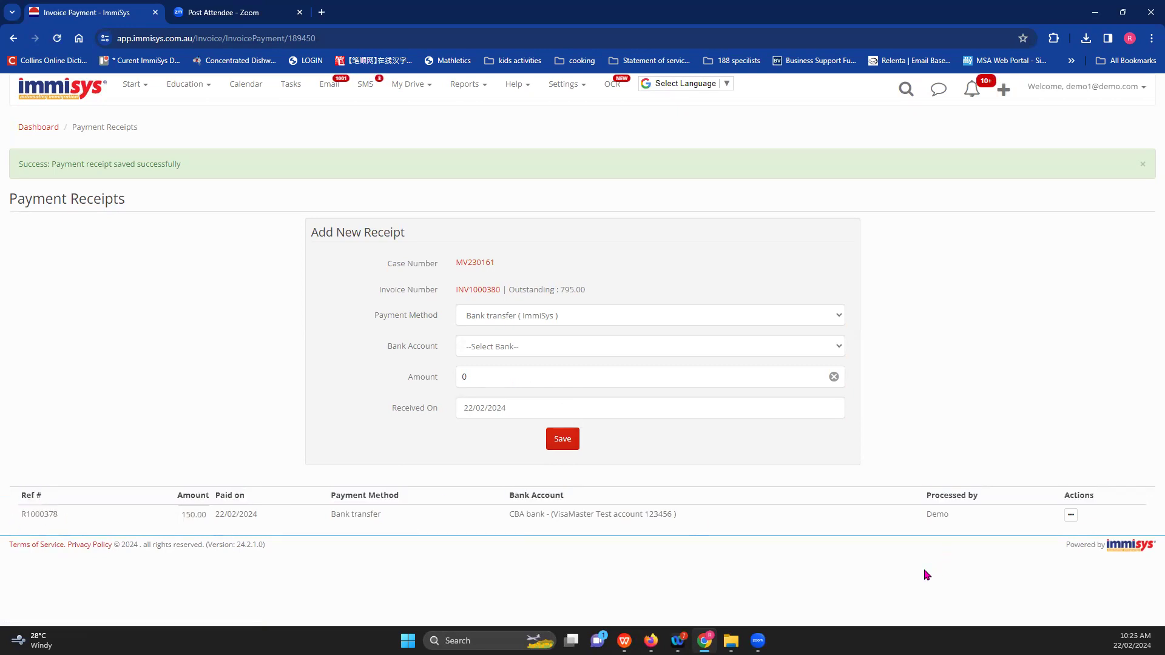
click(1071, 514)
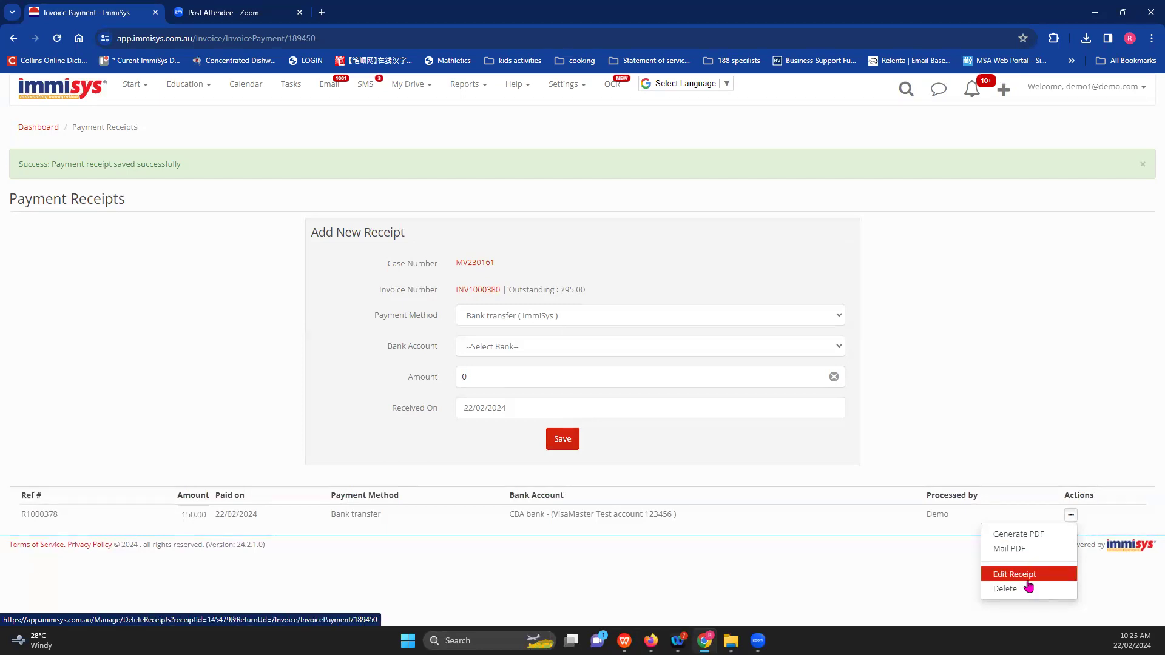
click(1000, 458)
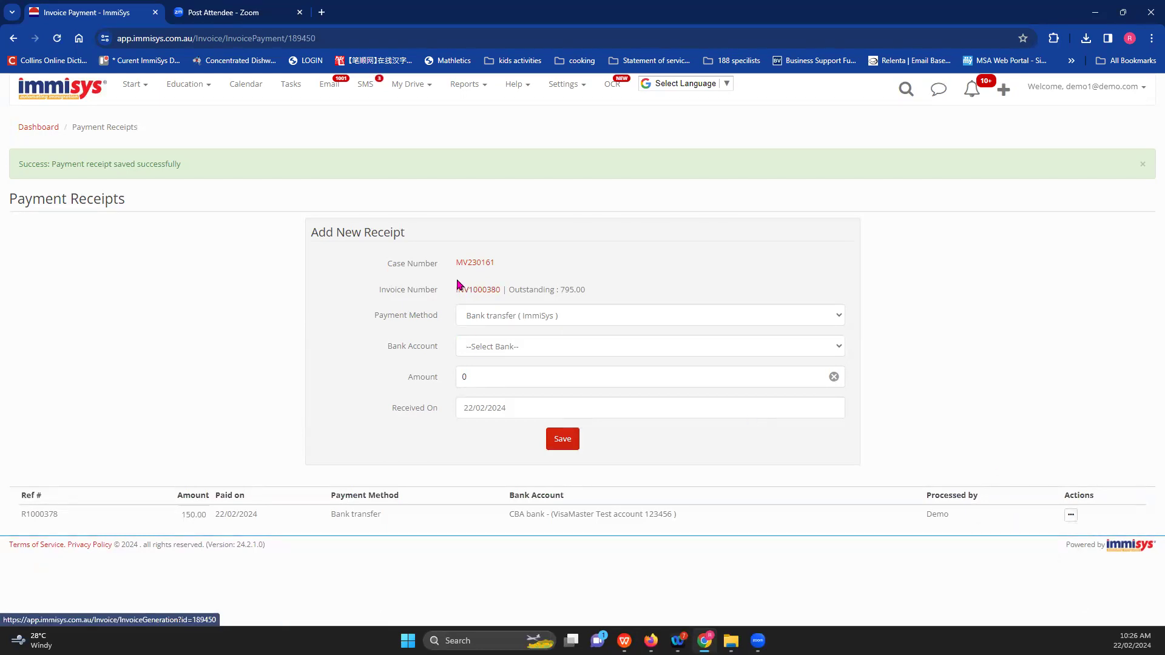
- Review the paid invoice's first billing line unchanged, then open the subclass 155 case's details page
click(478, 291)
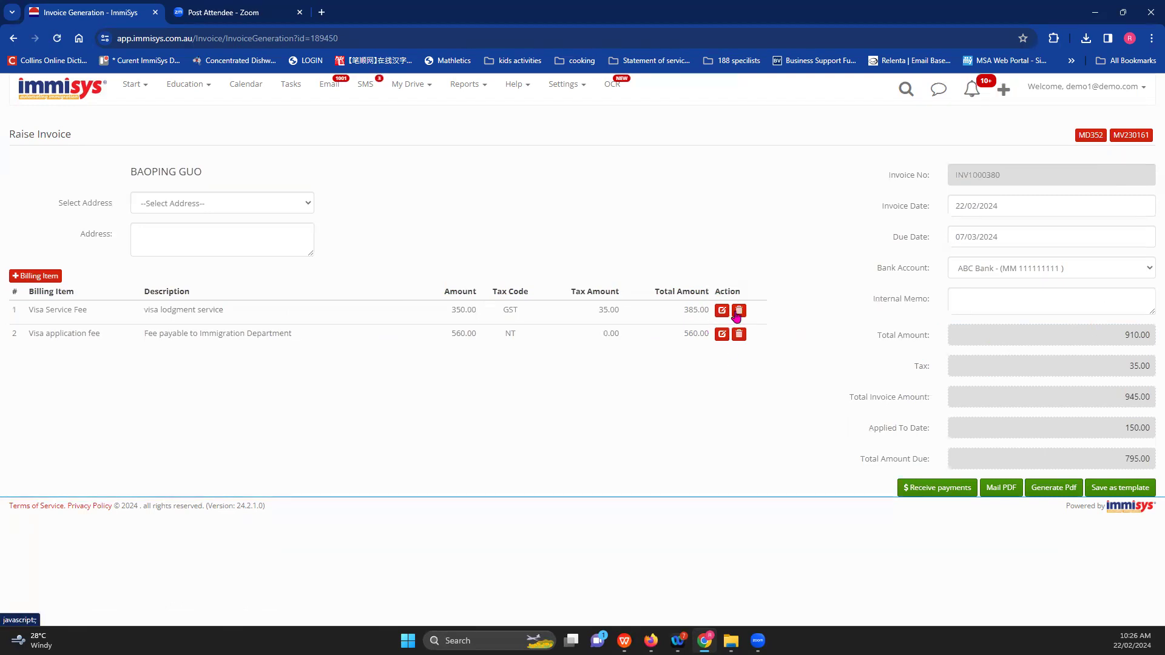
click(722, 311)
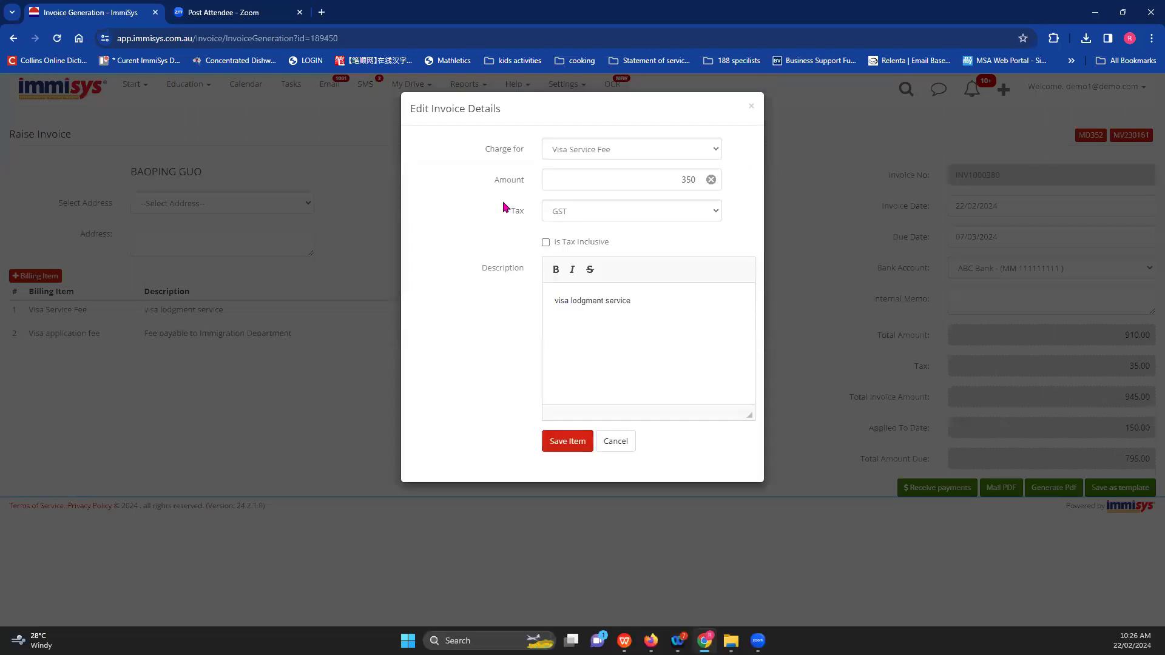
click(615, 442)
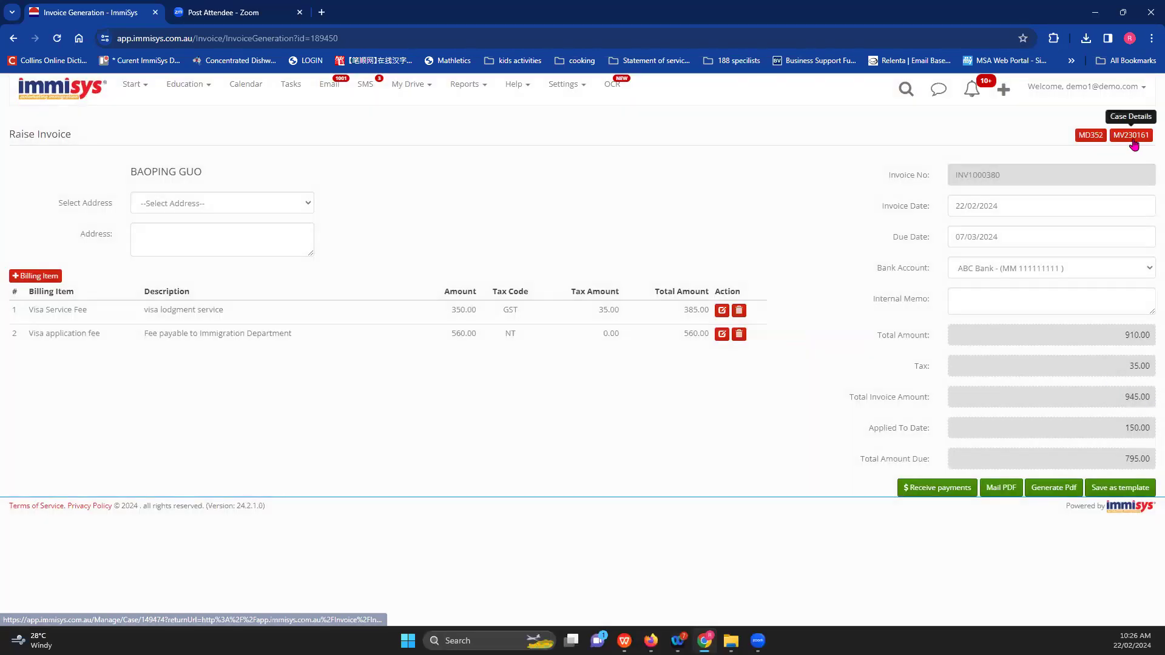
click(1133, 136)
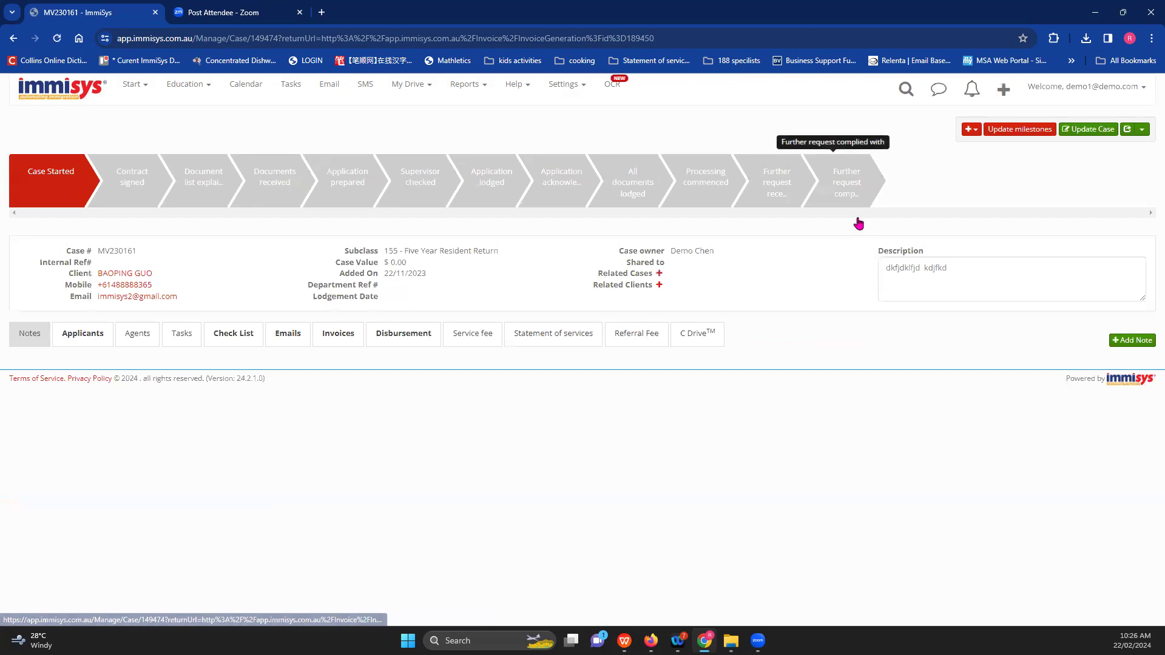
click(338, 338)
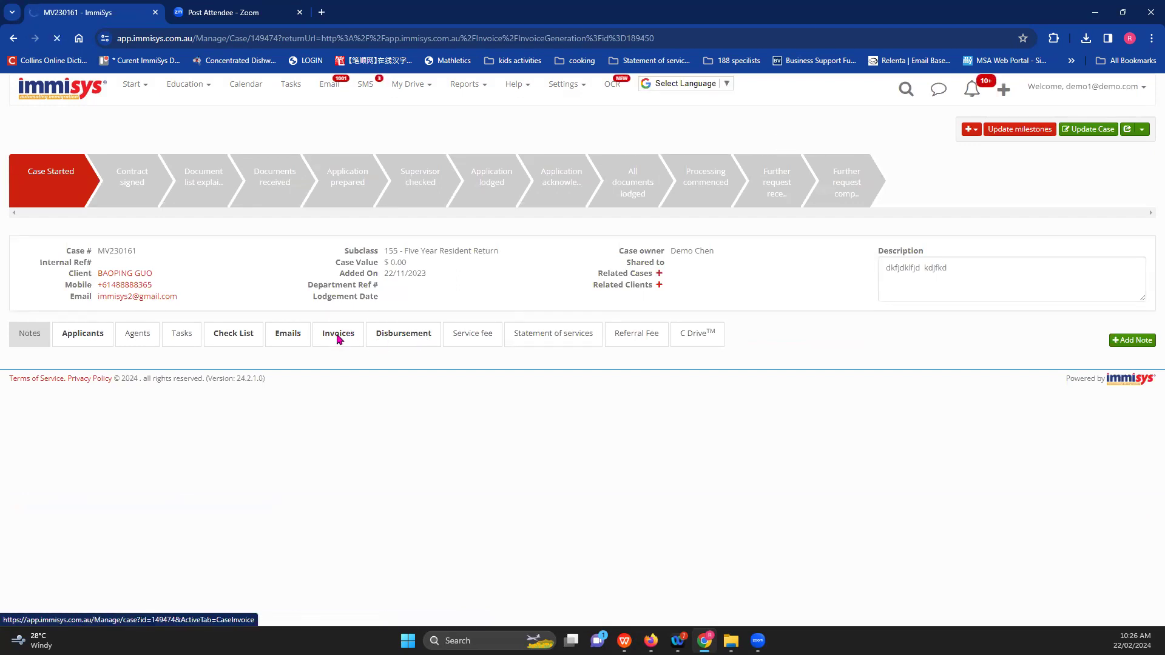
click(338, 335)
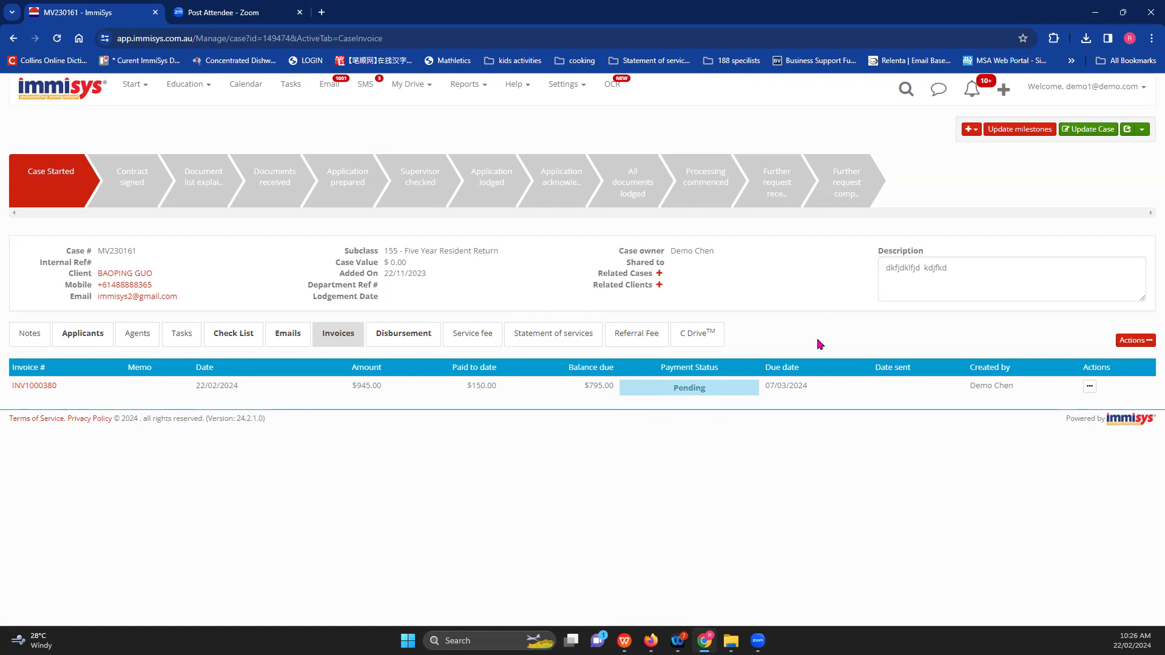
click(131, 85)
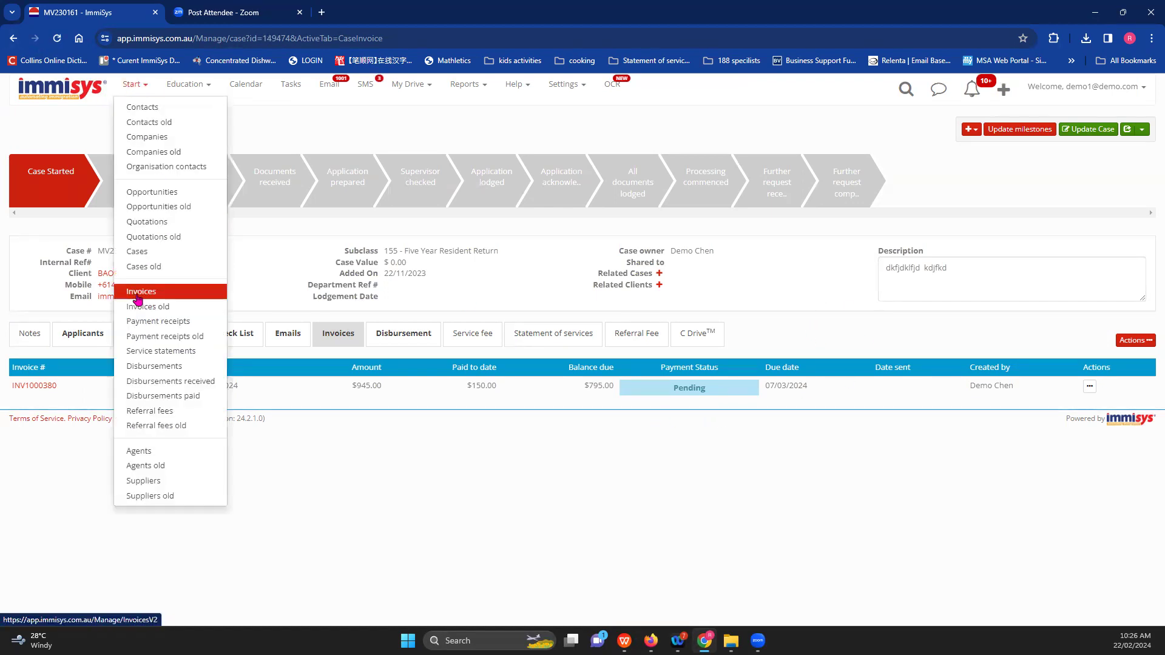
right_click(142, 296)
click(176, 307)
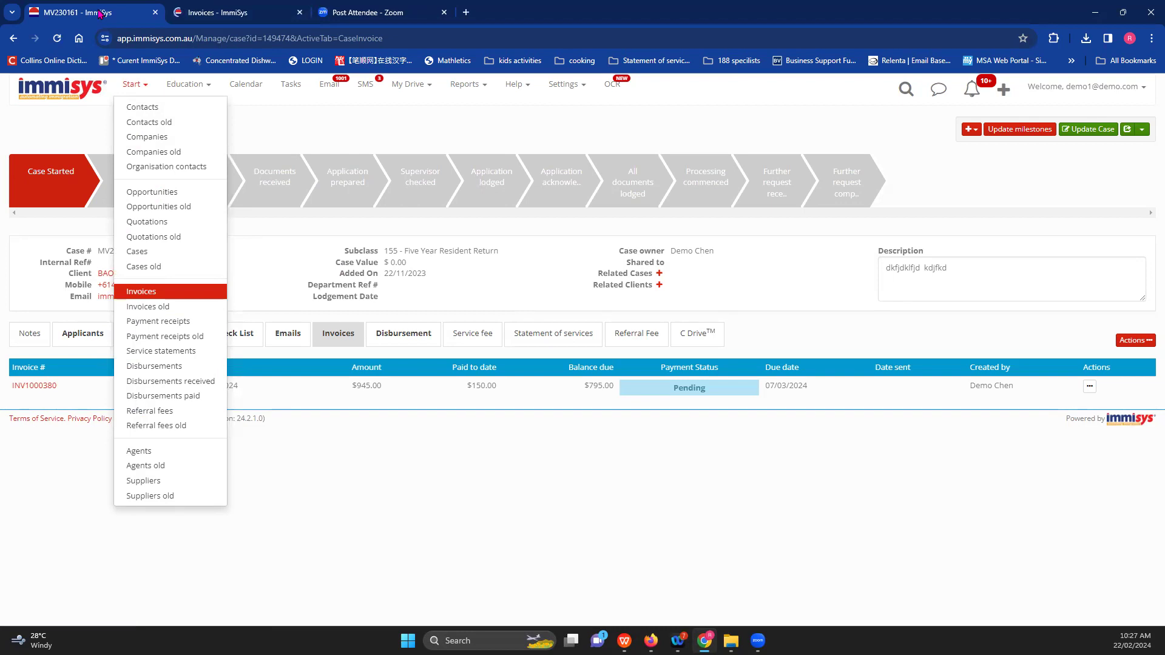
click(236, 13)
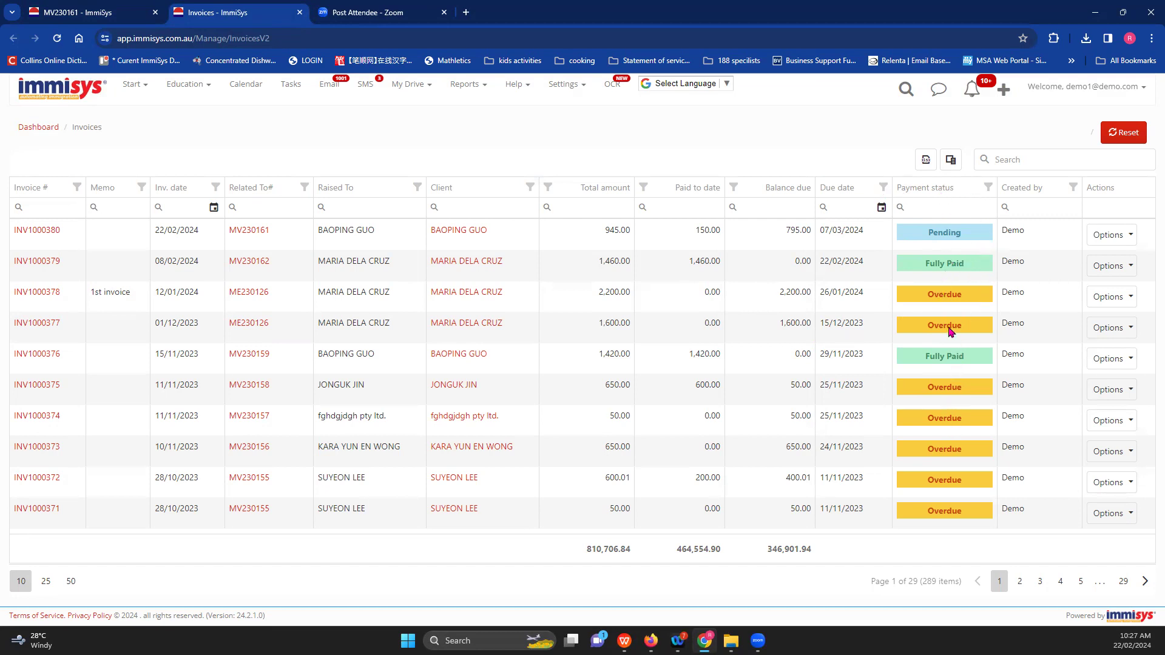
click(989, 187)
scroll(898, 301, down, 2)
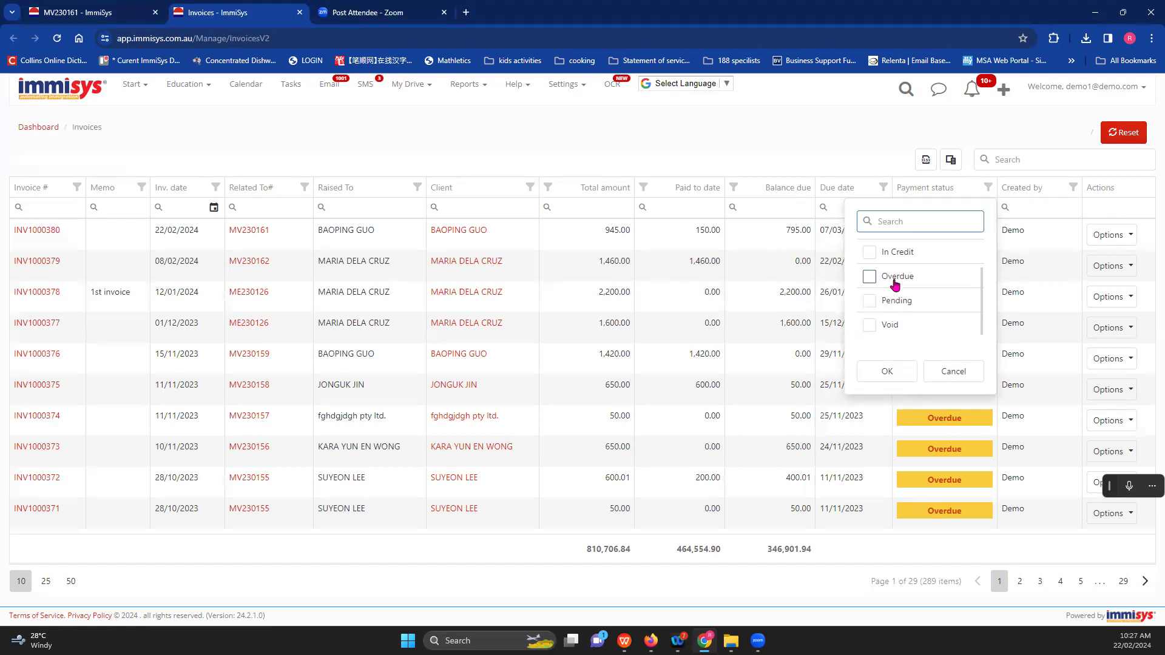
click(950, 376)
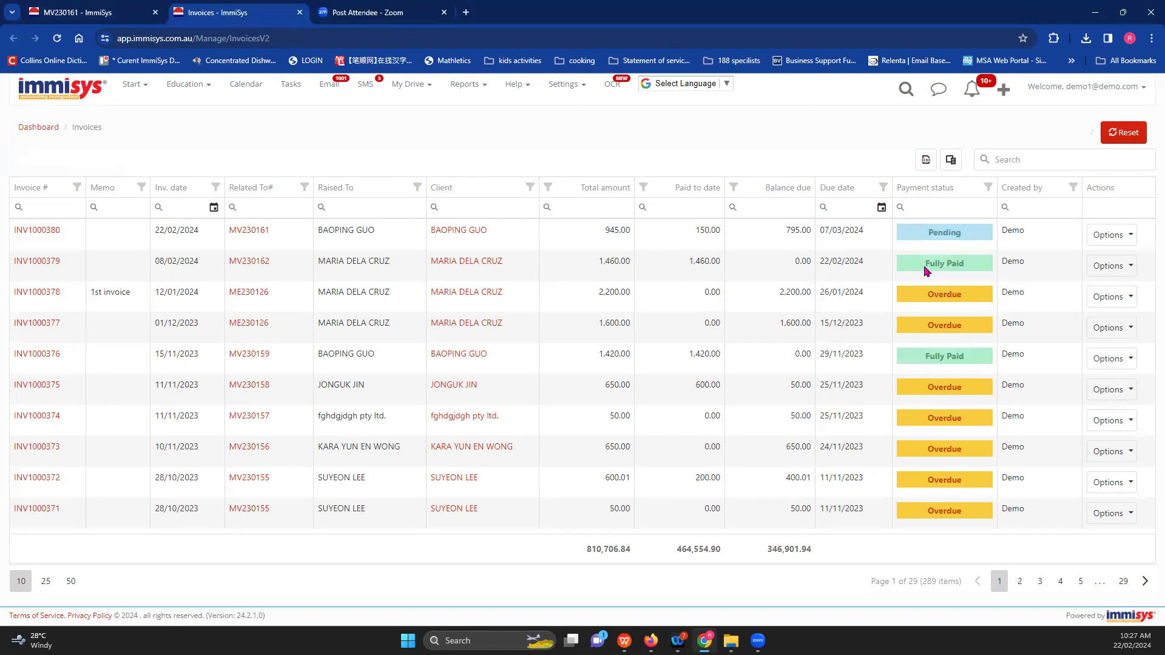
click(988, 187)
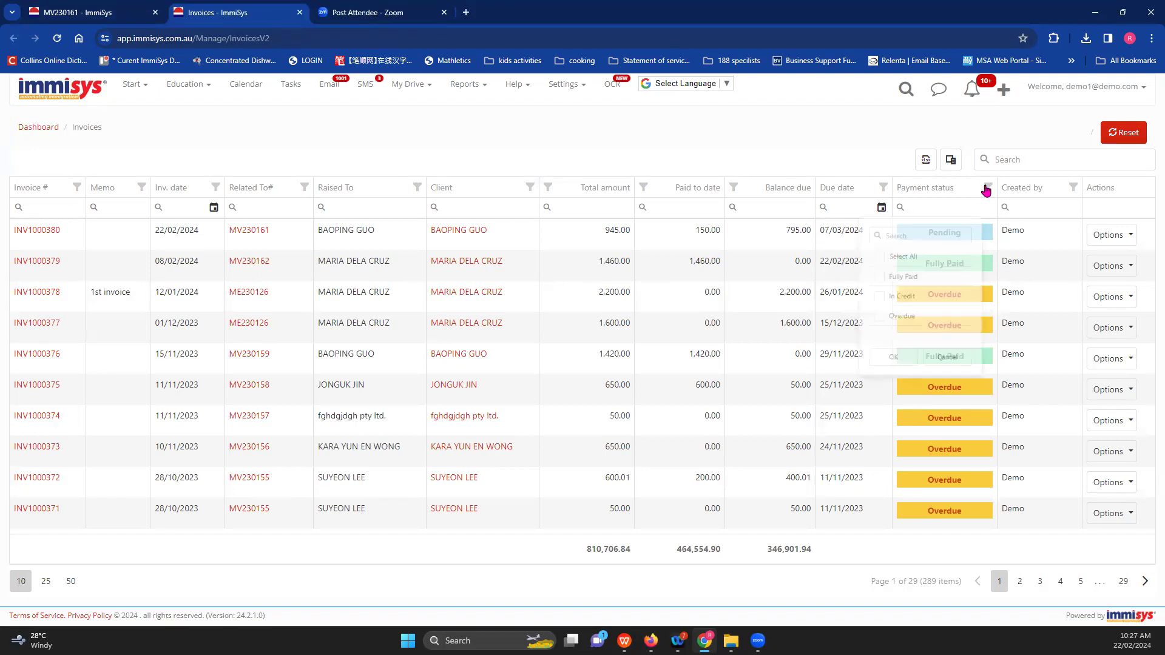
click(870, 323)
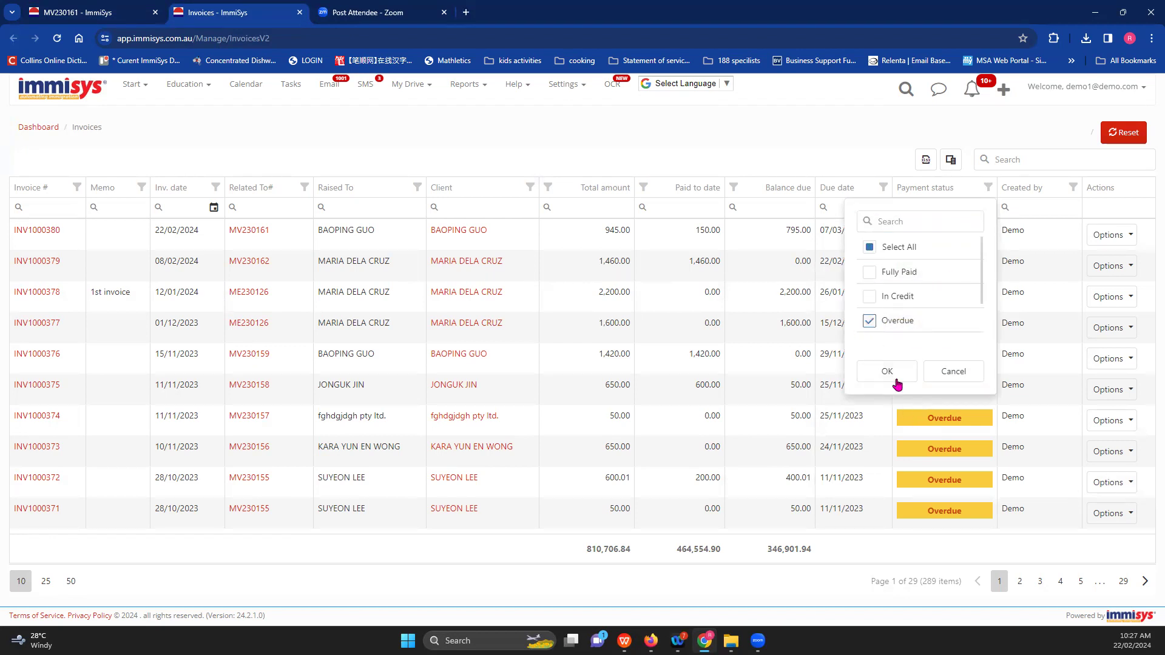
click(887, 372)
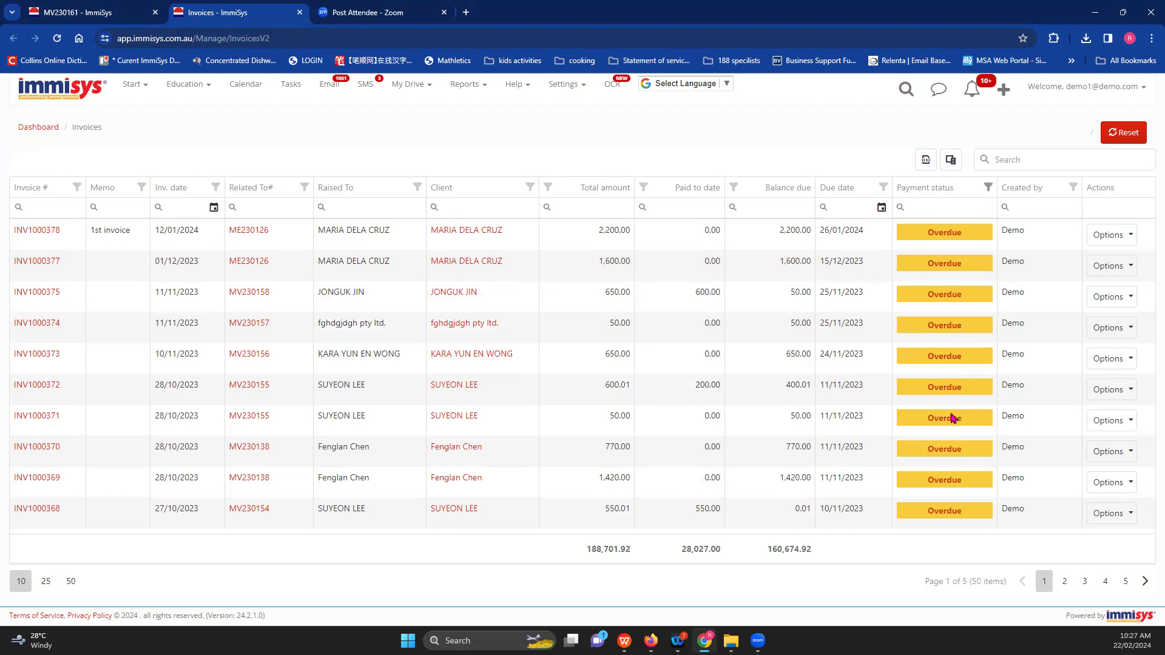
click(90, 10)
- Generate a case invoice from the 'invoice for 485' template, with both fee lines totalling 945.00
click(399, 455)
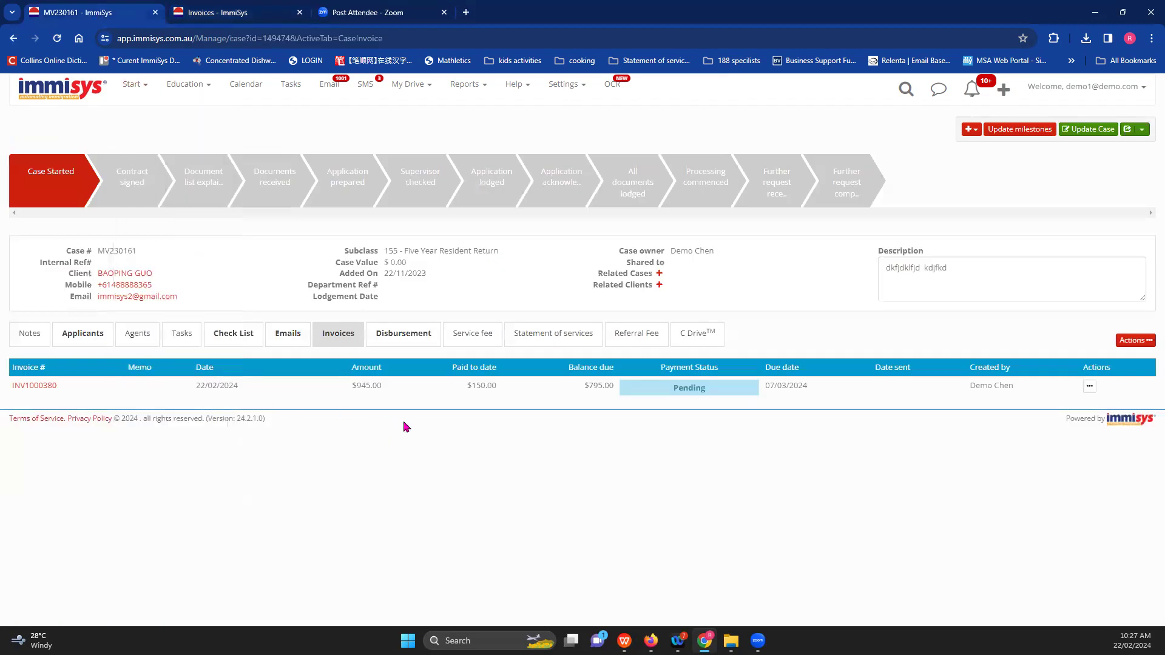
click(1133, 341)
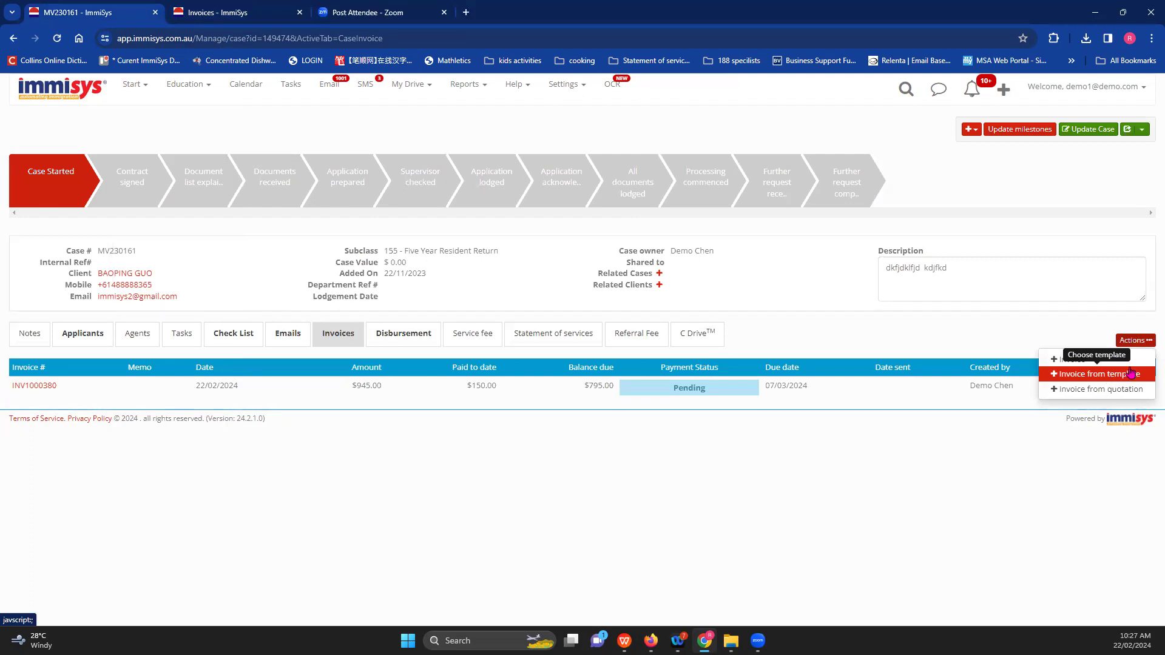
click(1082, 378)
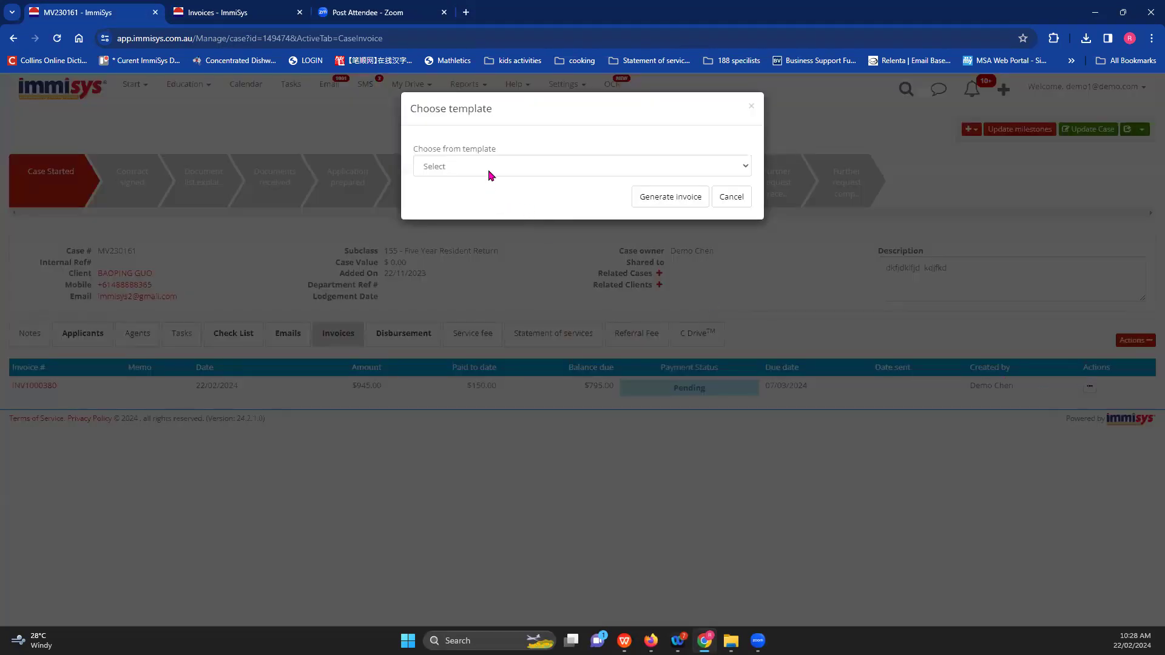
click(487, 170)
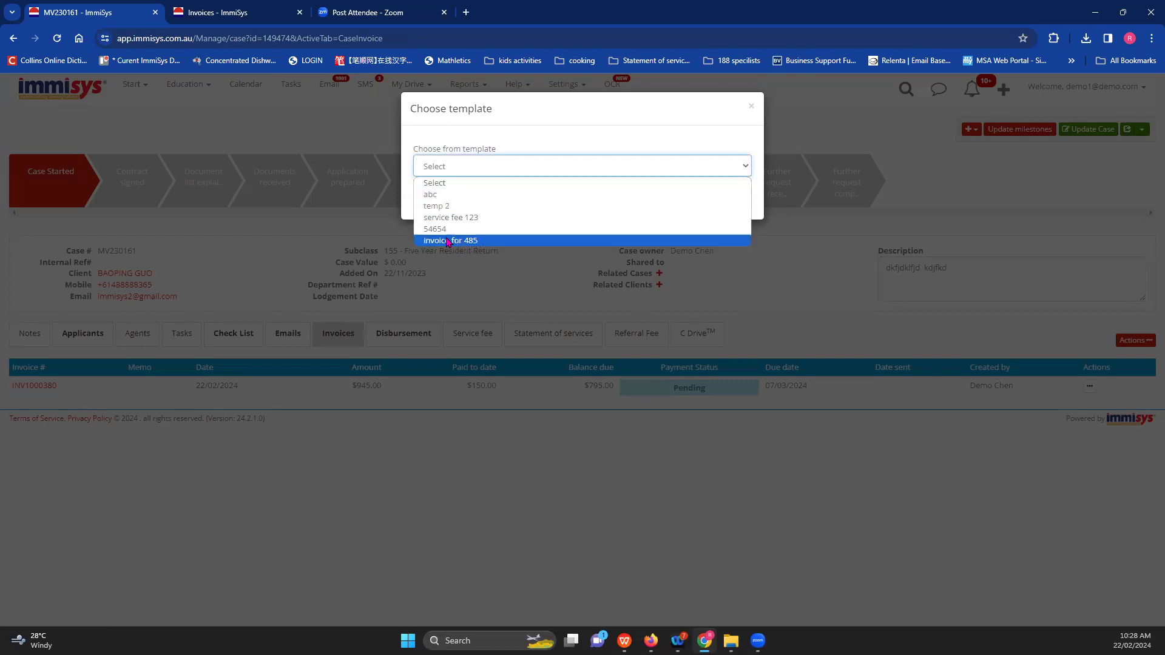
click(456, 242)
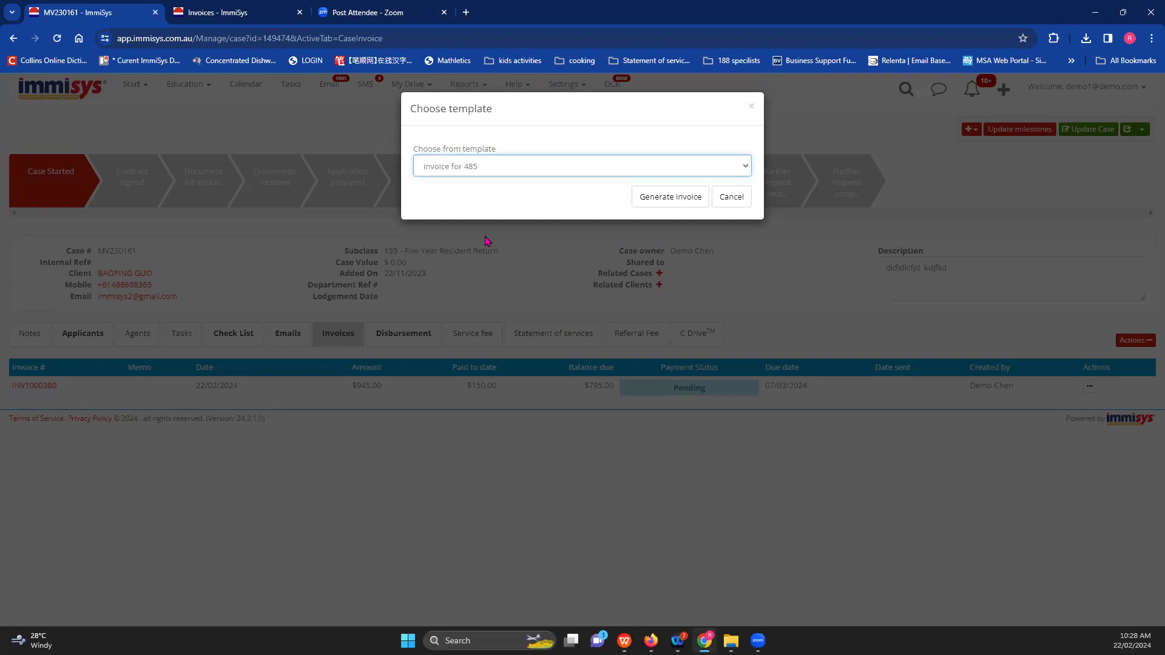
click(658, 200)
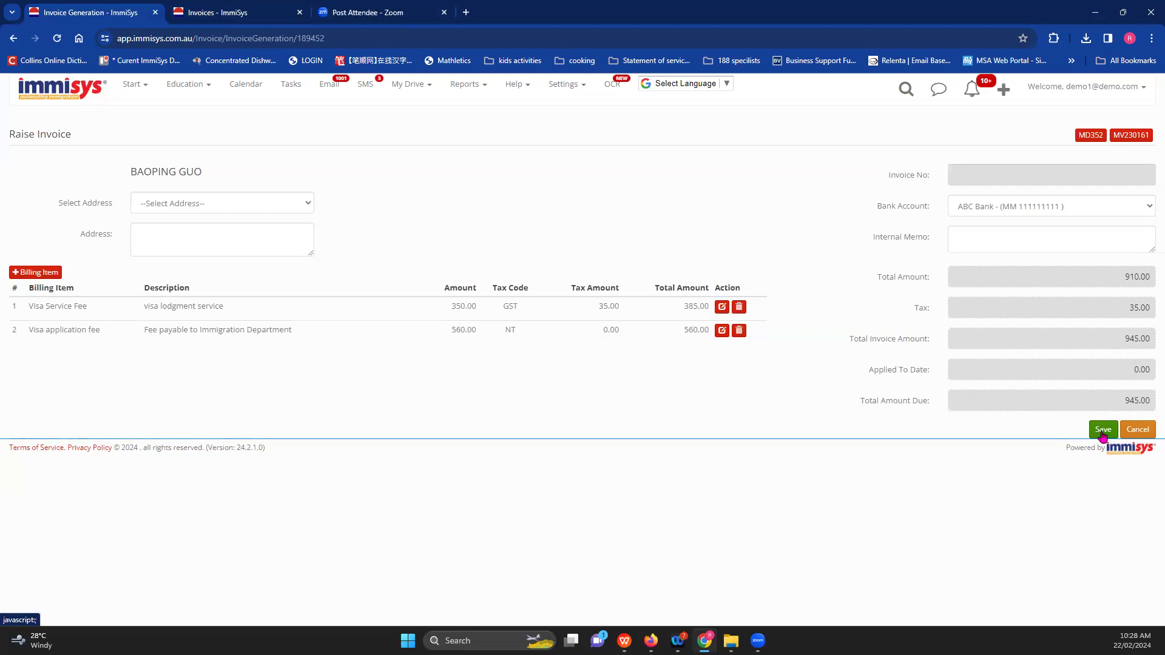
click(1103, 431)
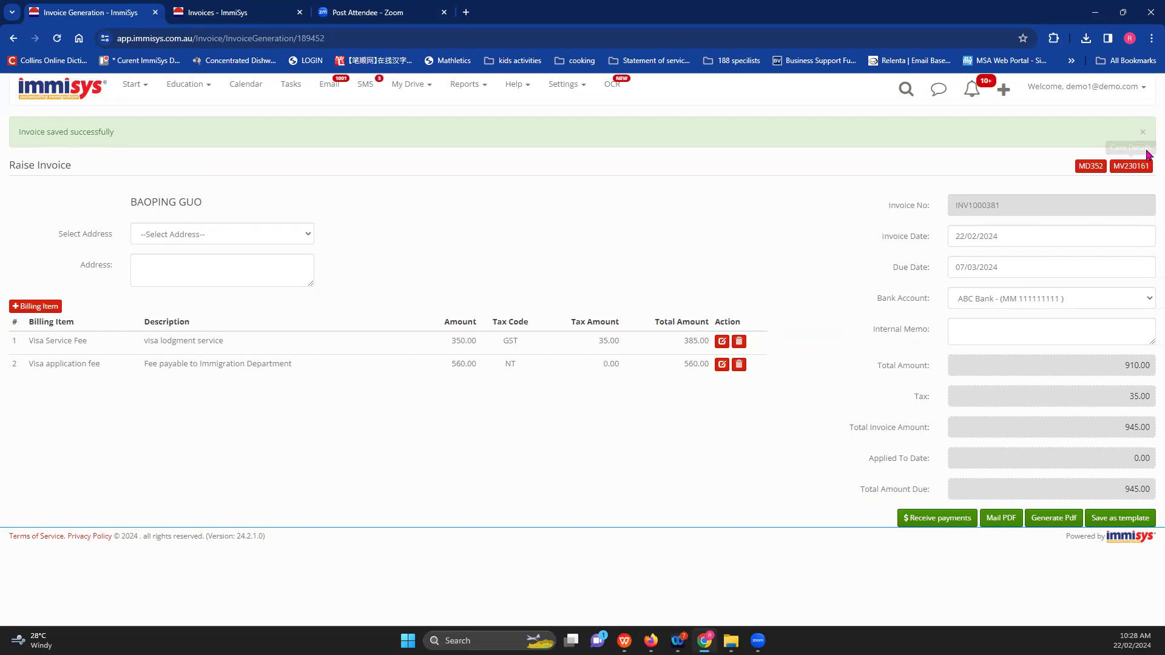
click(1131, 168)
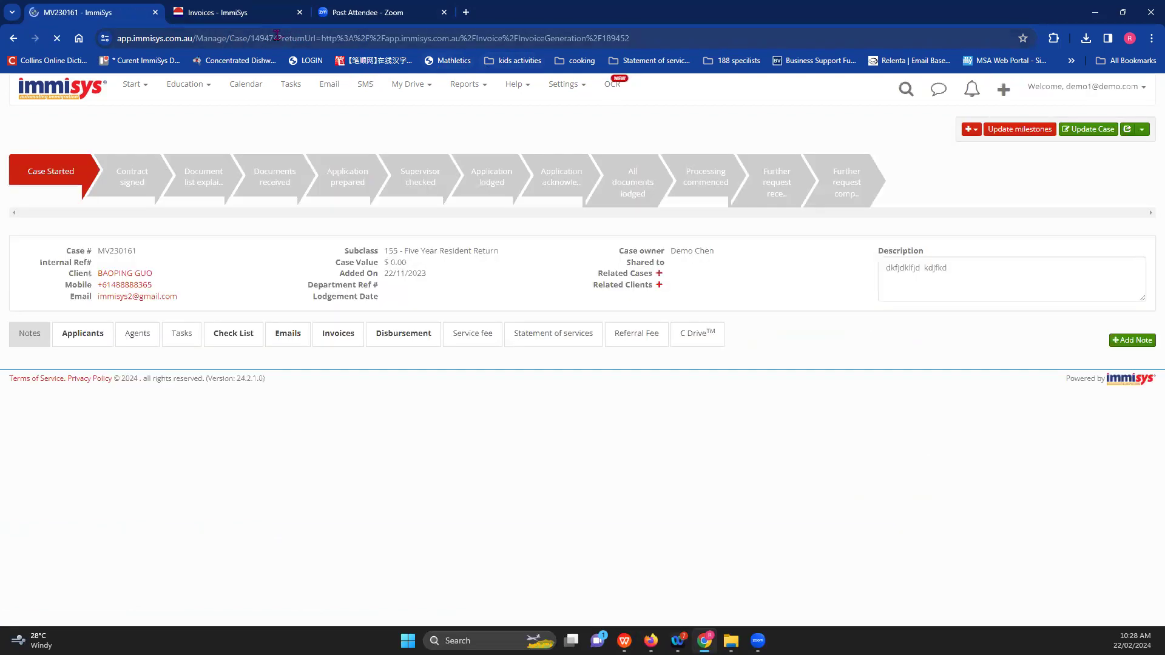
- List the case's invoices INV1000381 and INV1000380 and bring up the invoice-creation choices
click(337, 339)
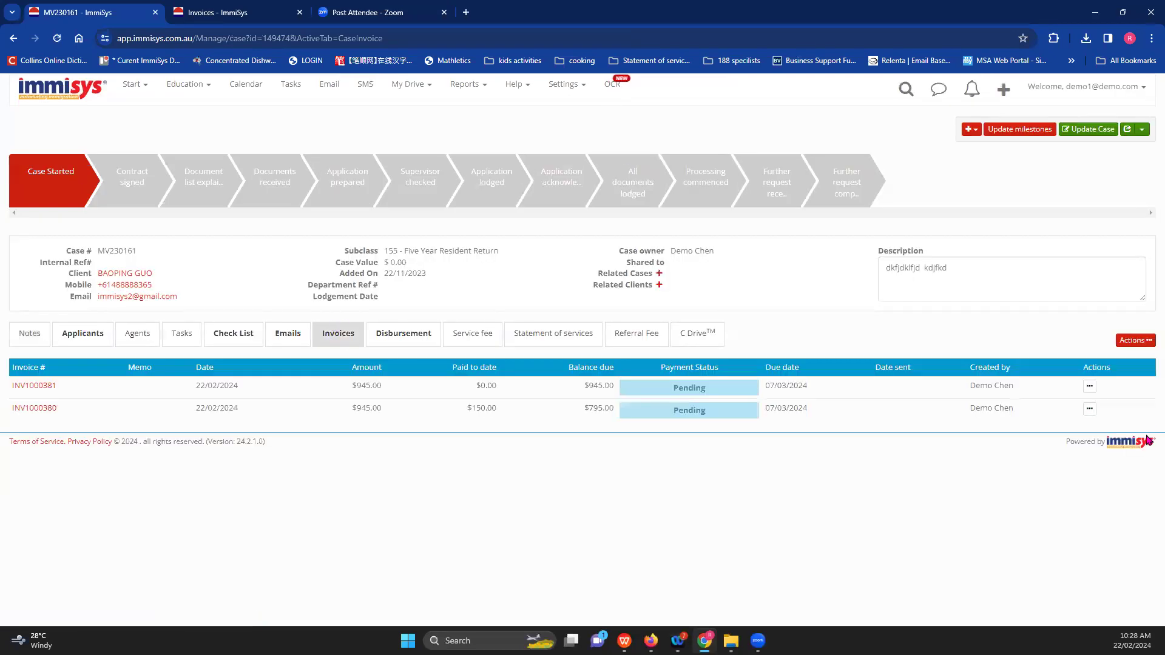
click(1146, 344)
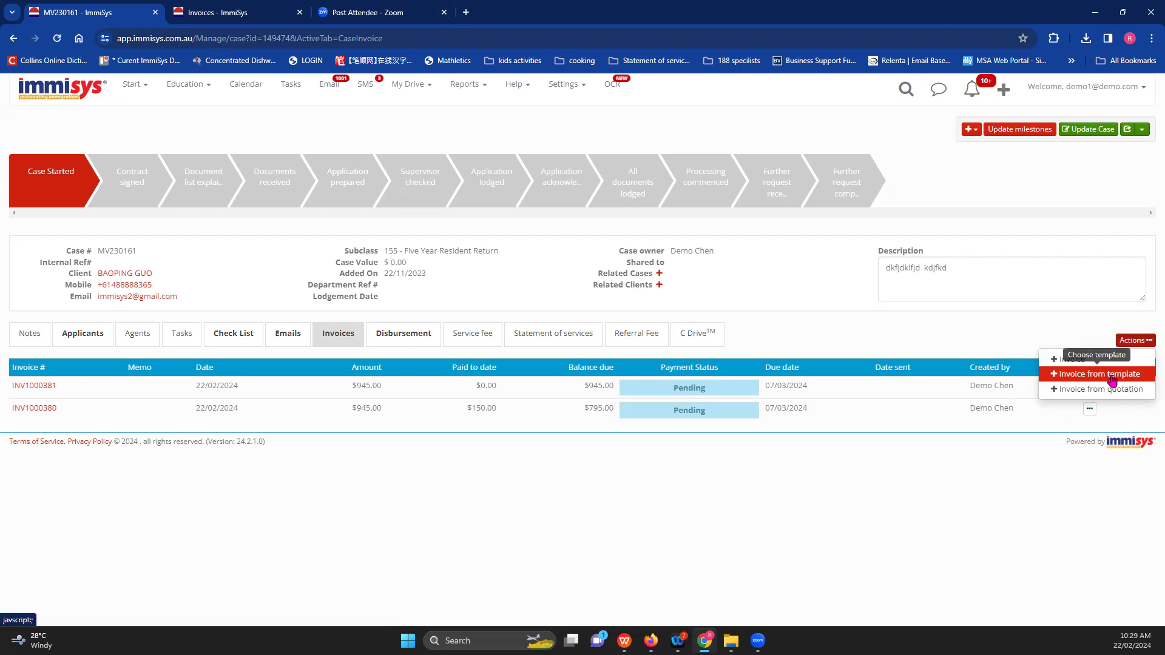
- Open quotation QT110 and review its 2300.00 fees, 550.00 disbursements and two 1,150.00 installments
click(1068, 396)
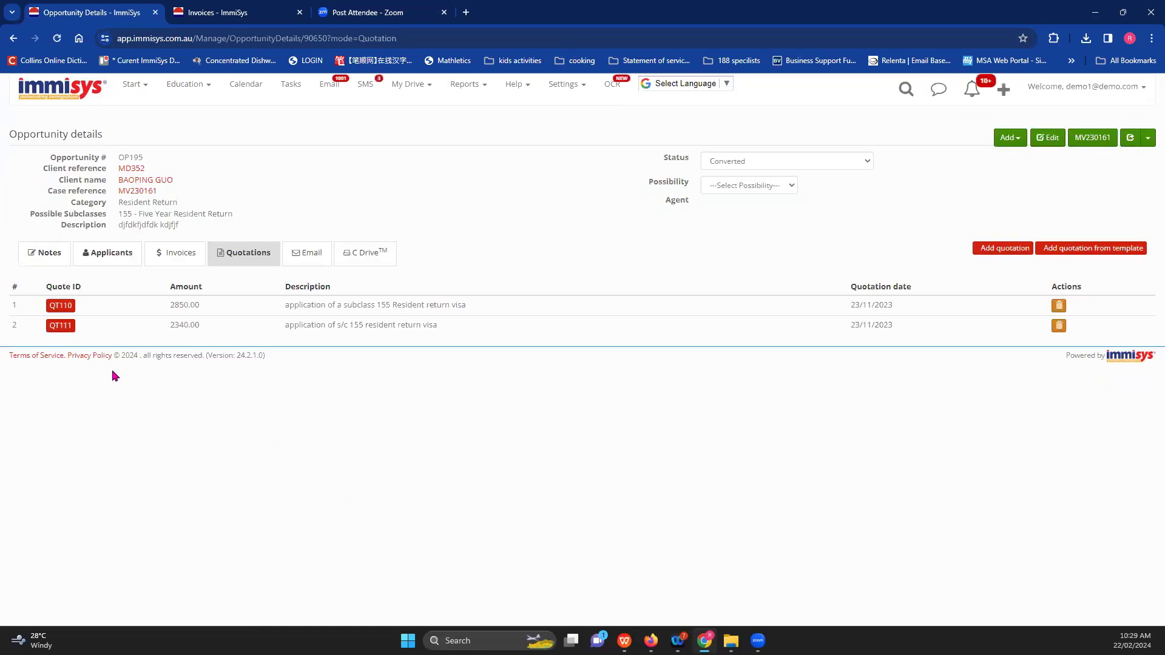
click(60, 305)
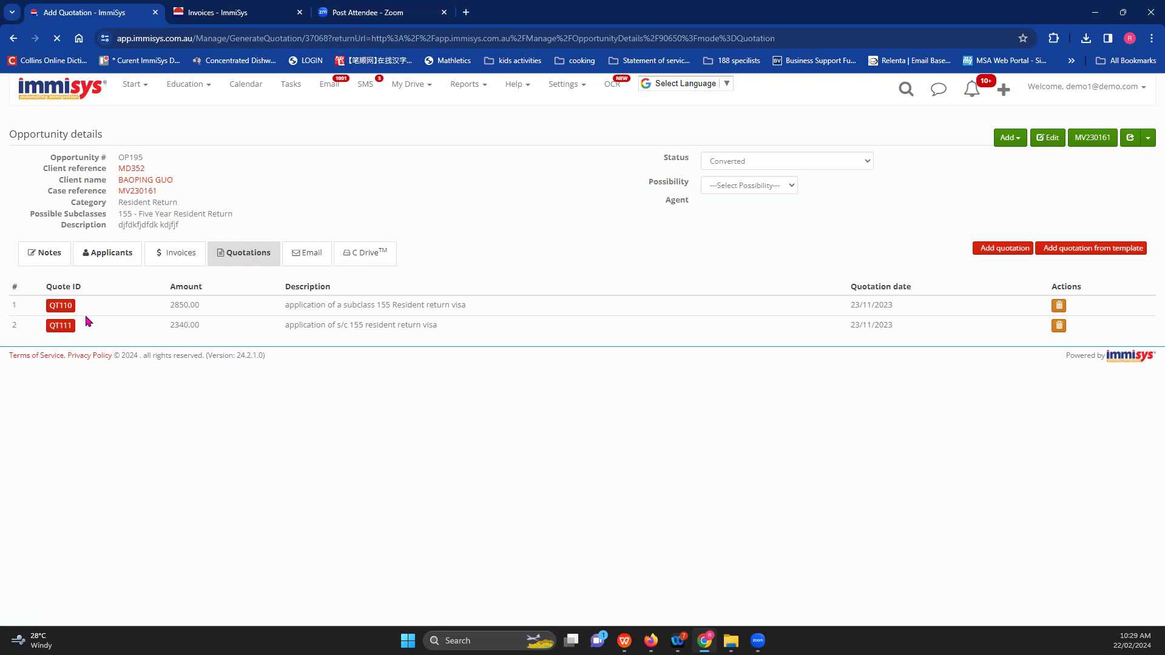
scroll(526, 444, down, 4)
scroll(512, 447, up, 2)
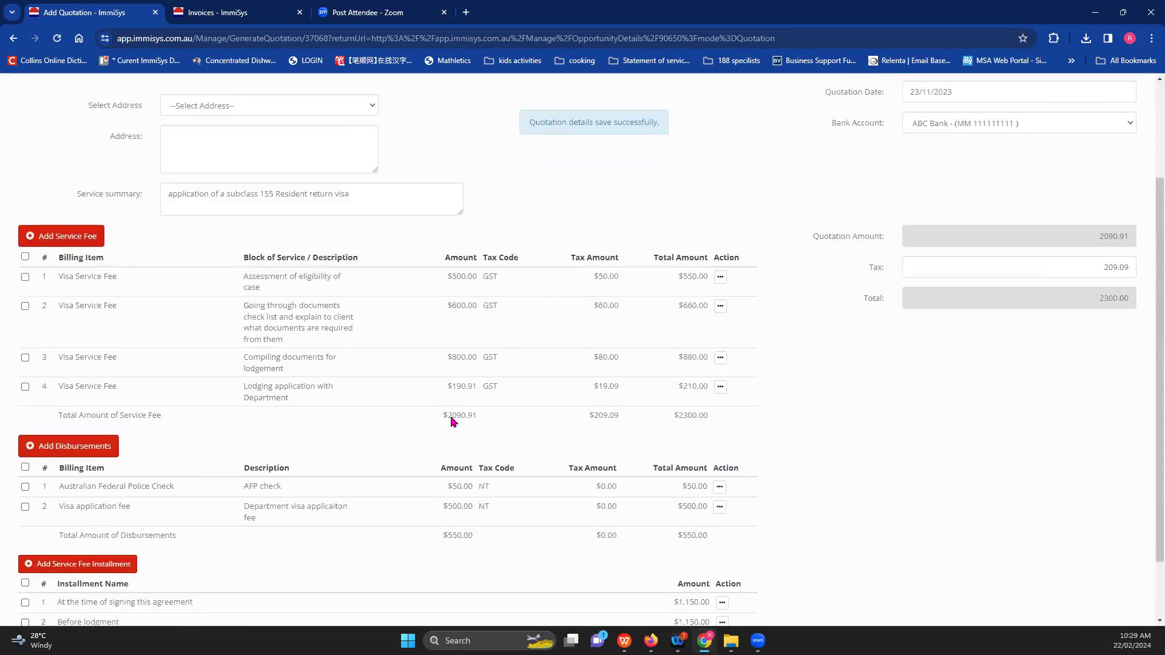
scroll(85, 286, down, 2)
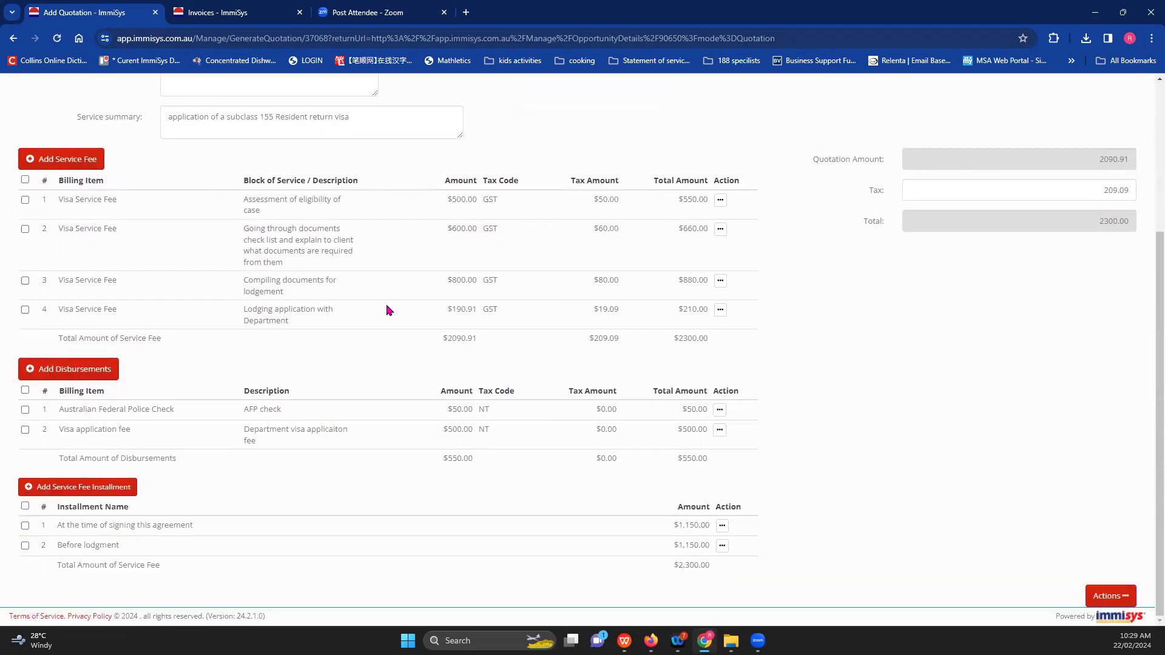
scroll(388, 304, up, 4)
scroll(121, 364, down, 2)
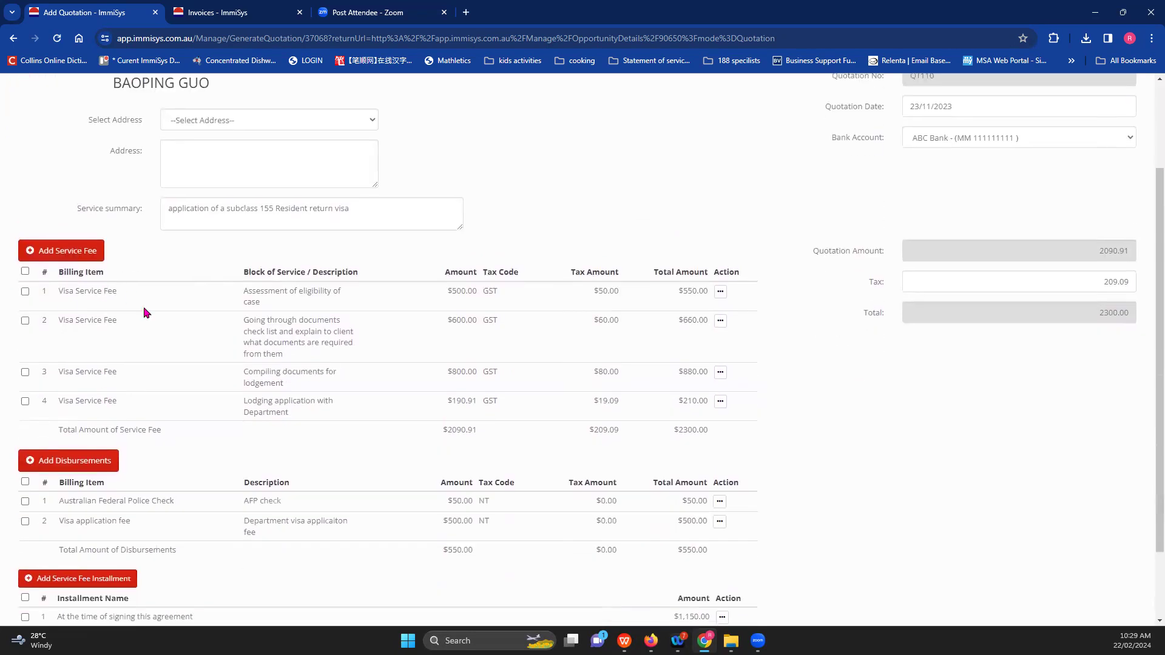
scroll(110, 521, down, 2)
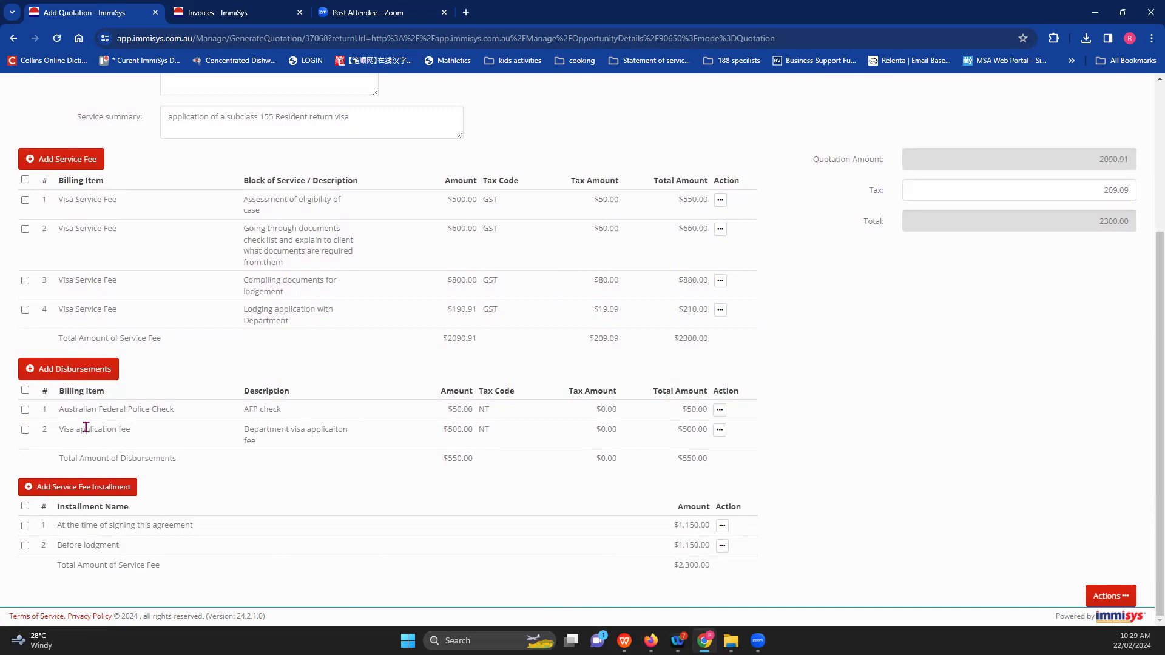
- Invoice QT110's Australian Federal Police Check disbursement and first installment together
click(25, 411)
click(25, 527)
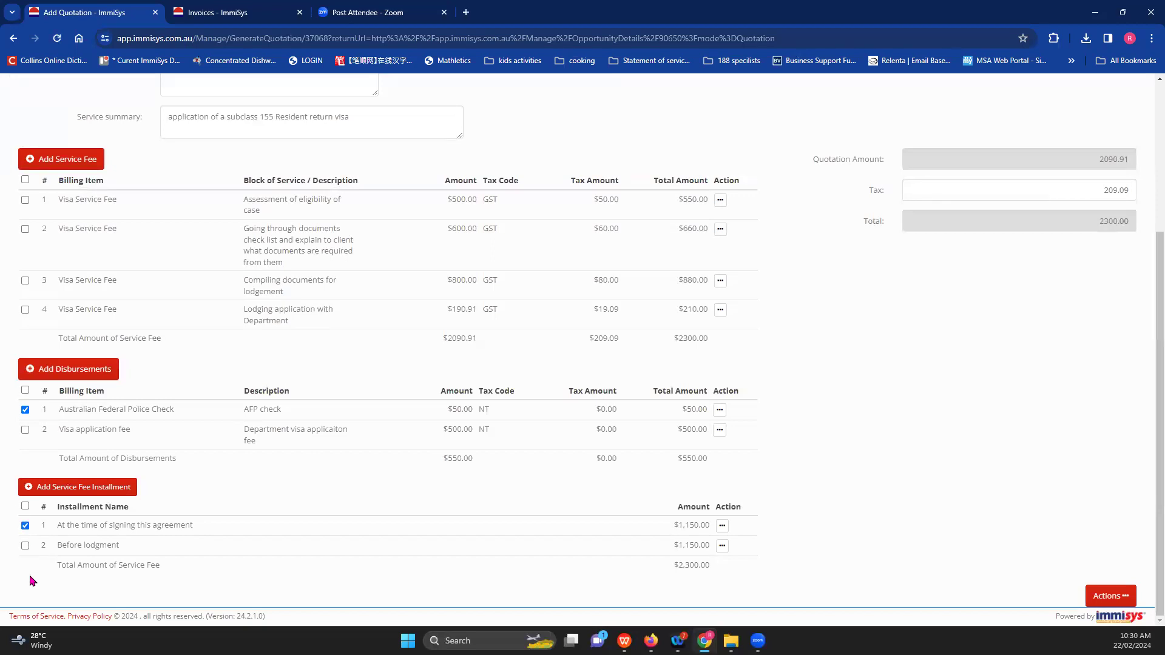
click(1109, 595)
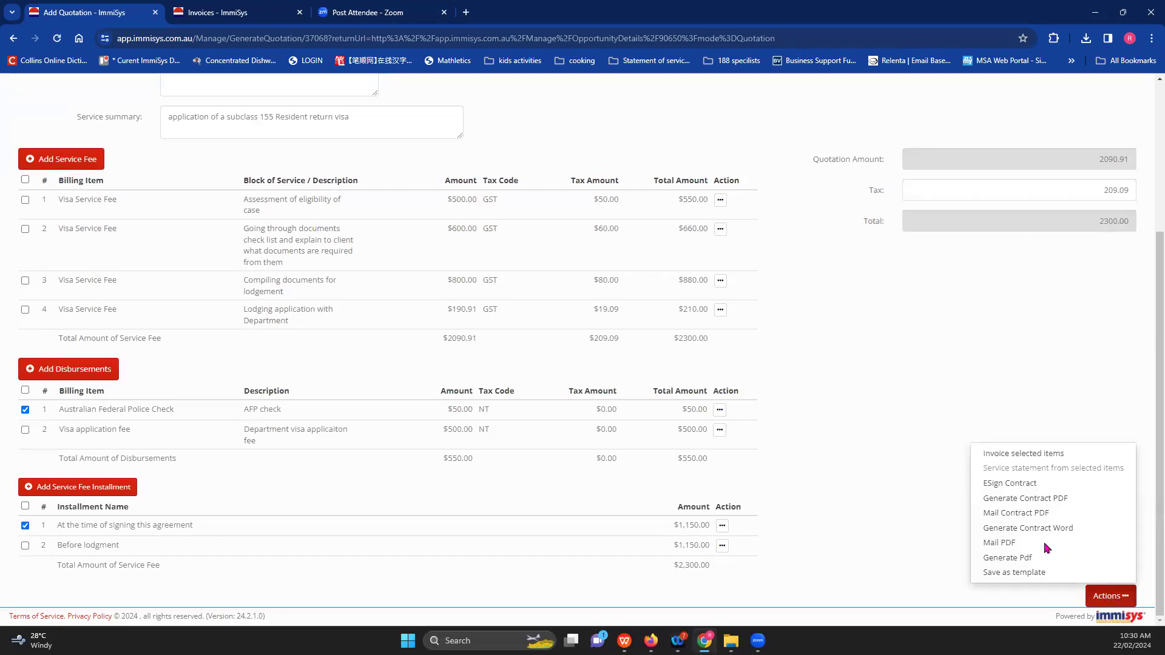
click(1021, 461)
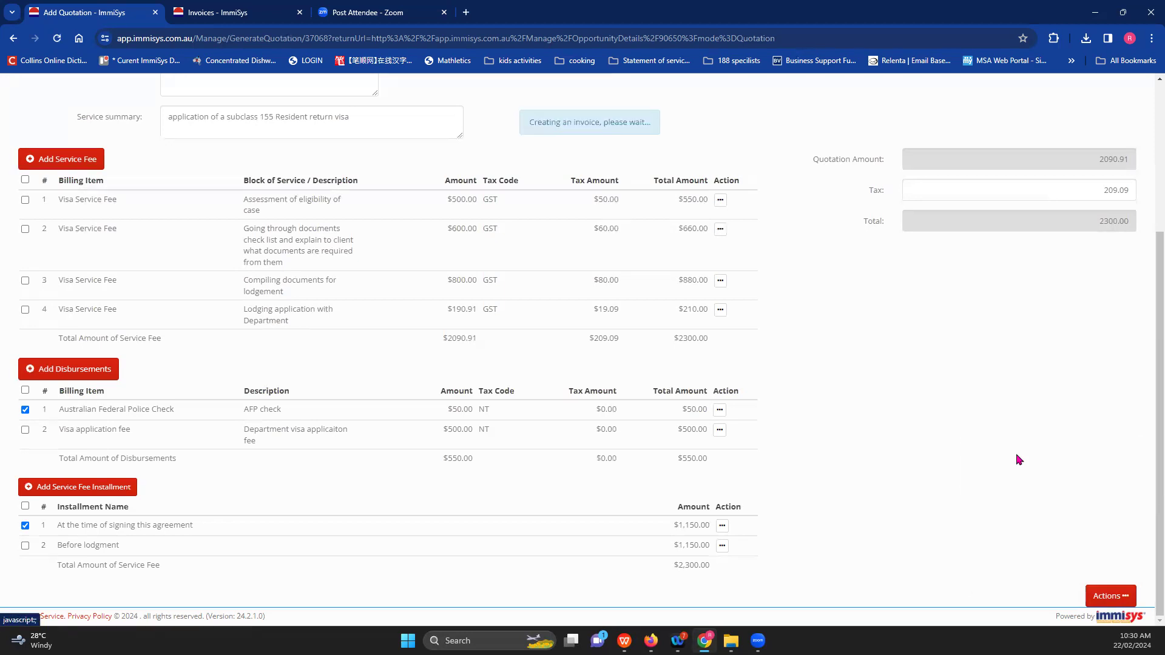